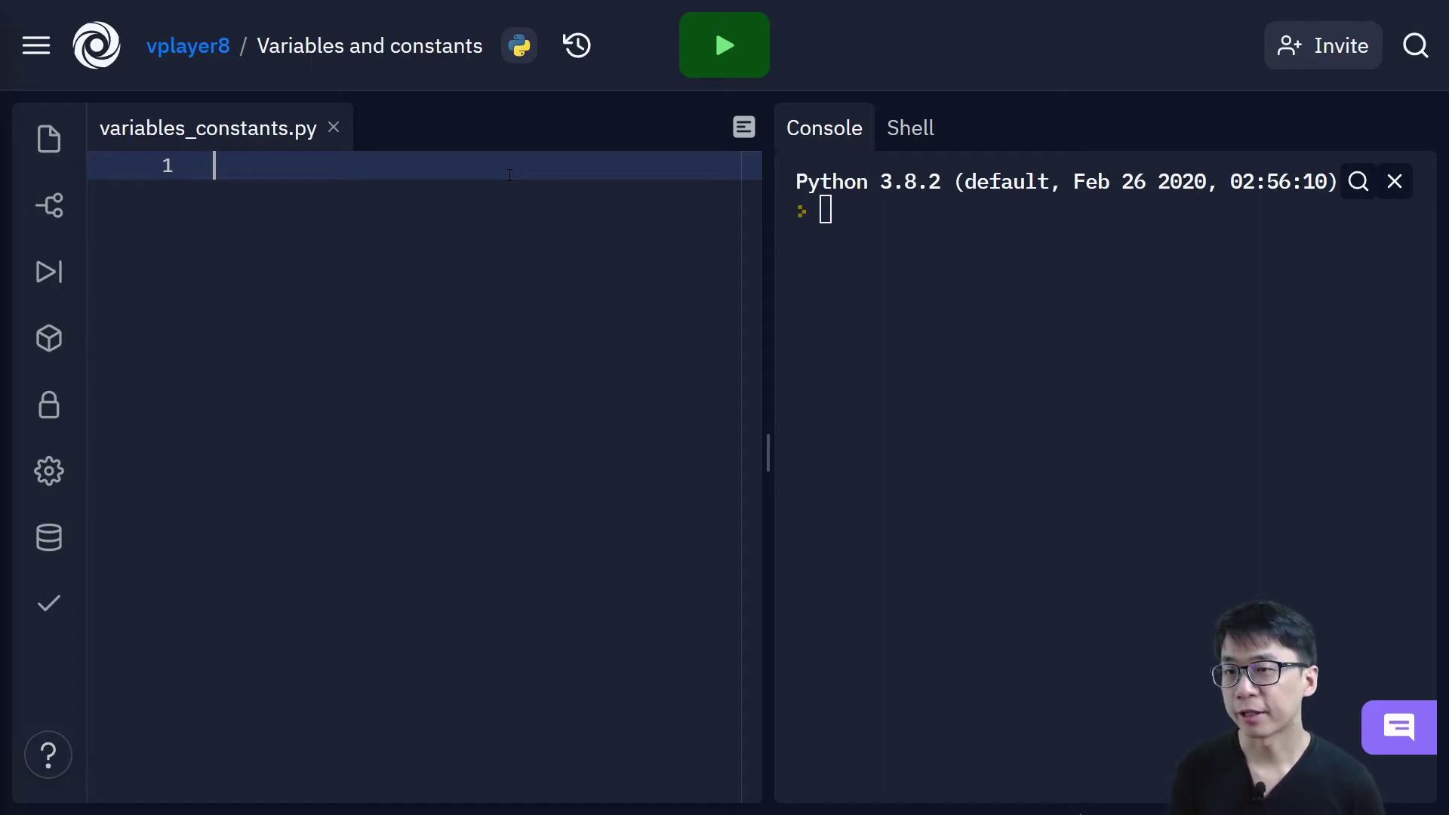
type("number")
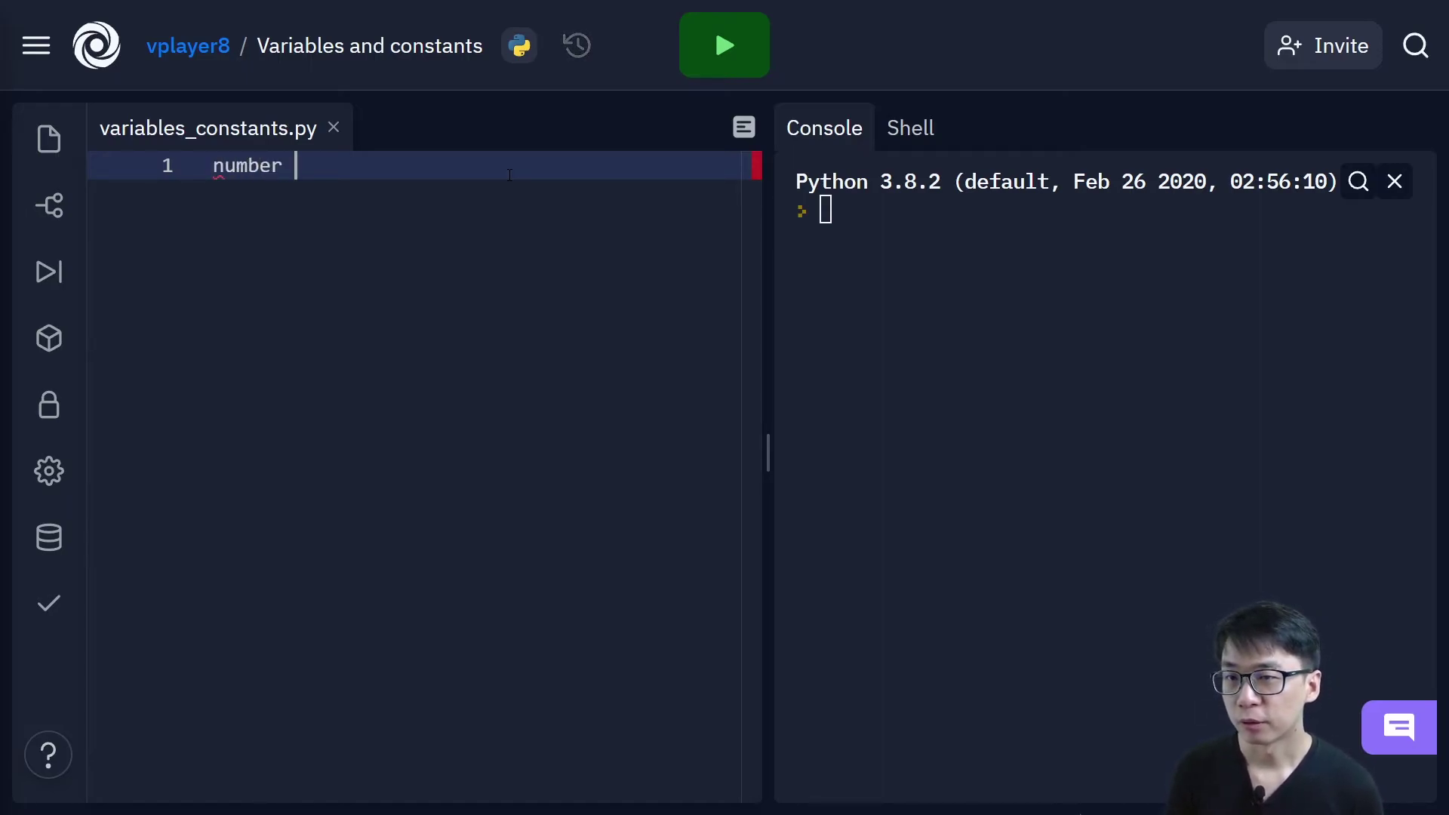
type(" = ")
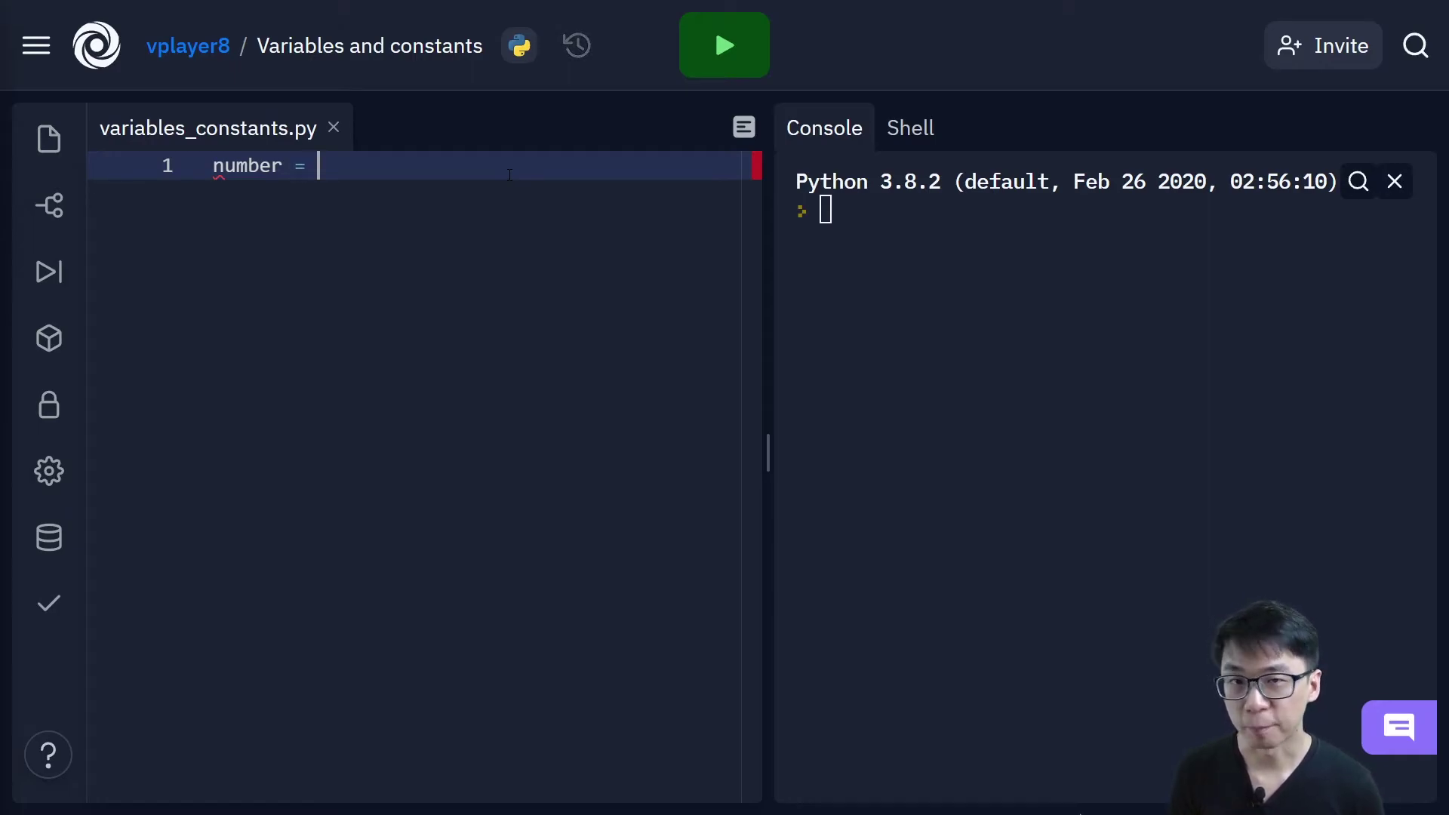
type("1")
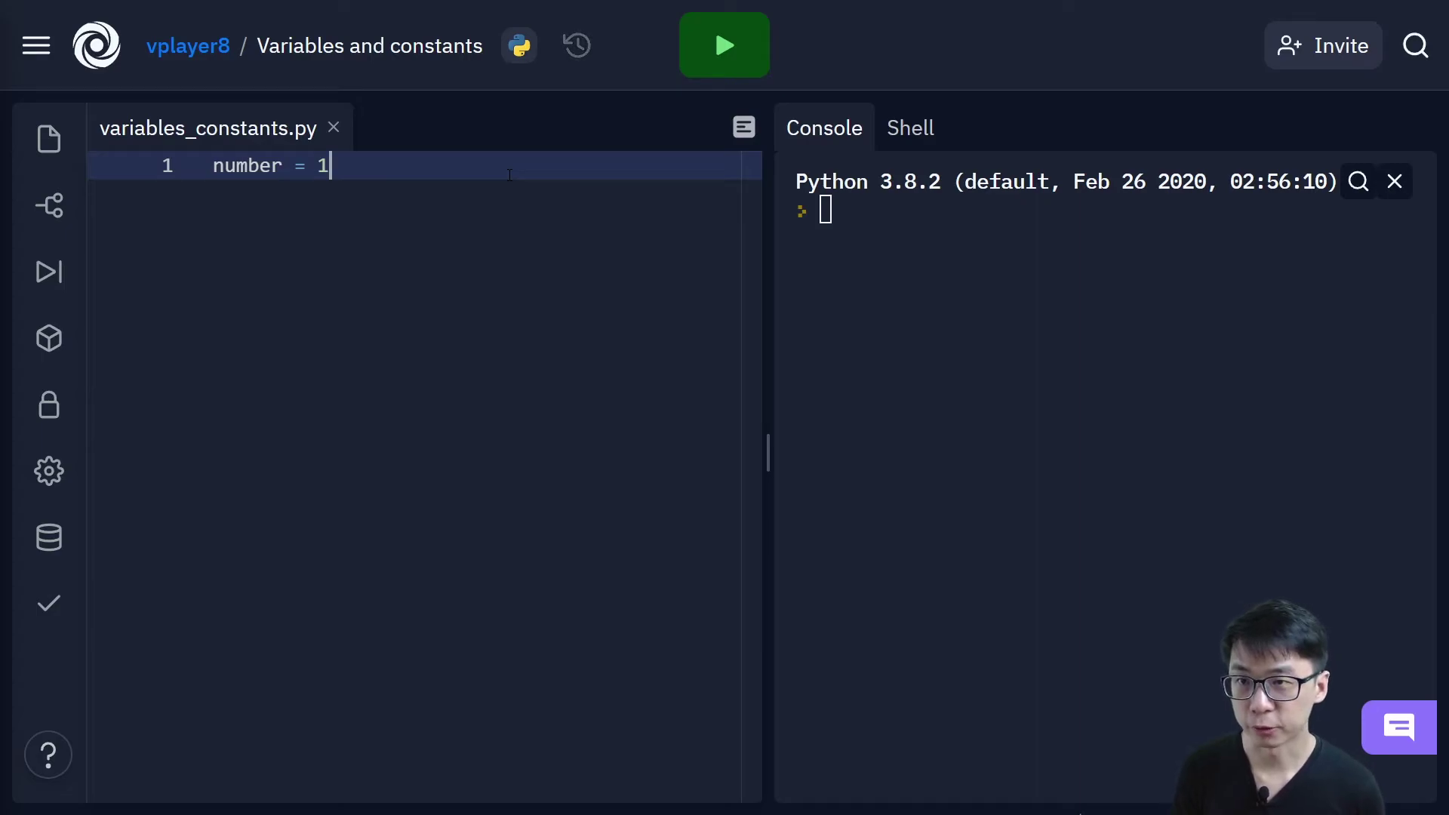
Step: Add print(number) two lines below number = 1, accepting the autocomplete suggestion
key("Return")
key("Return")
type("print")
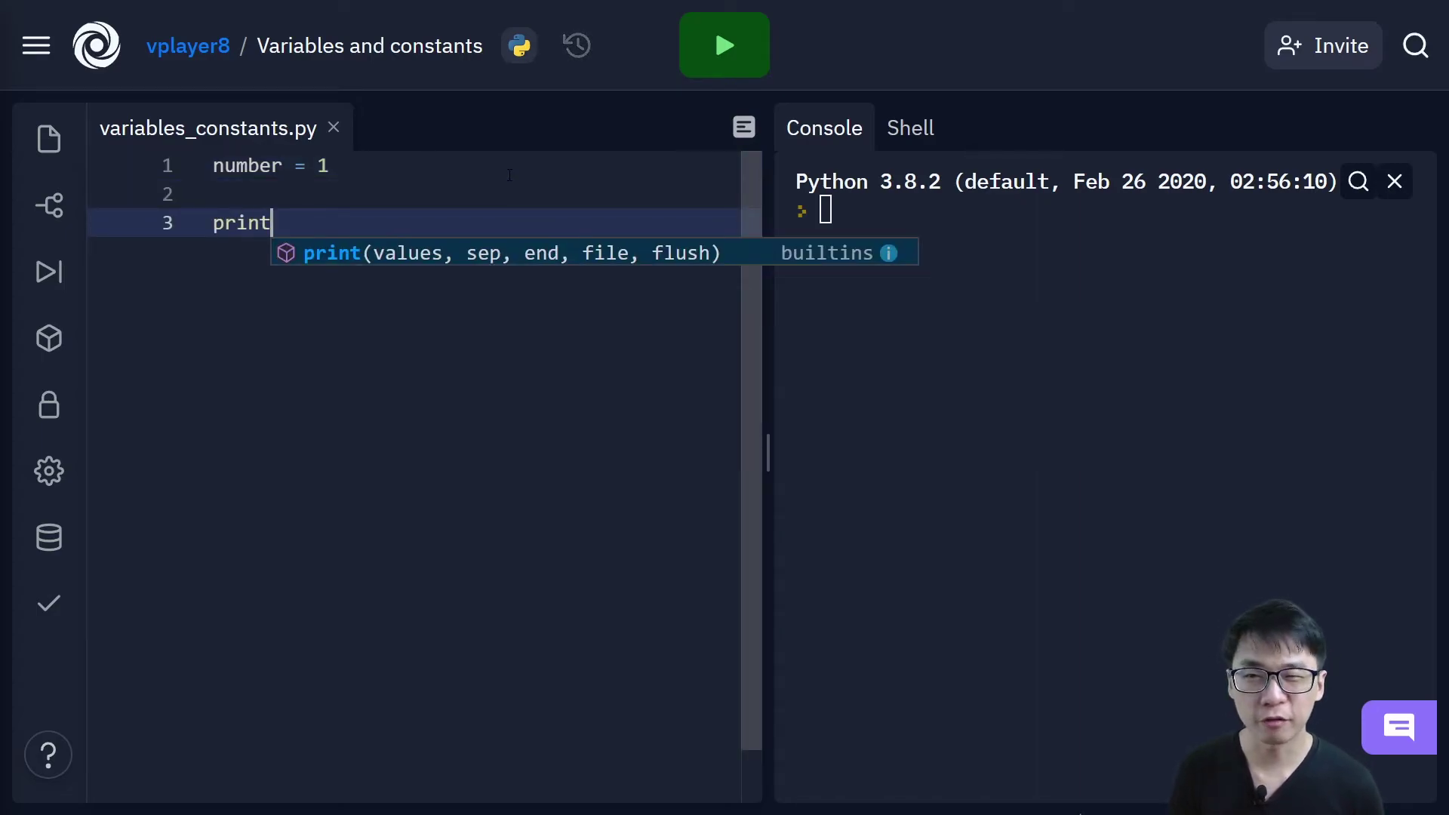
type("(number")
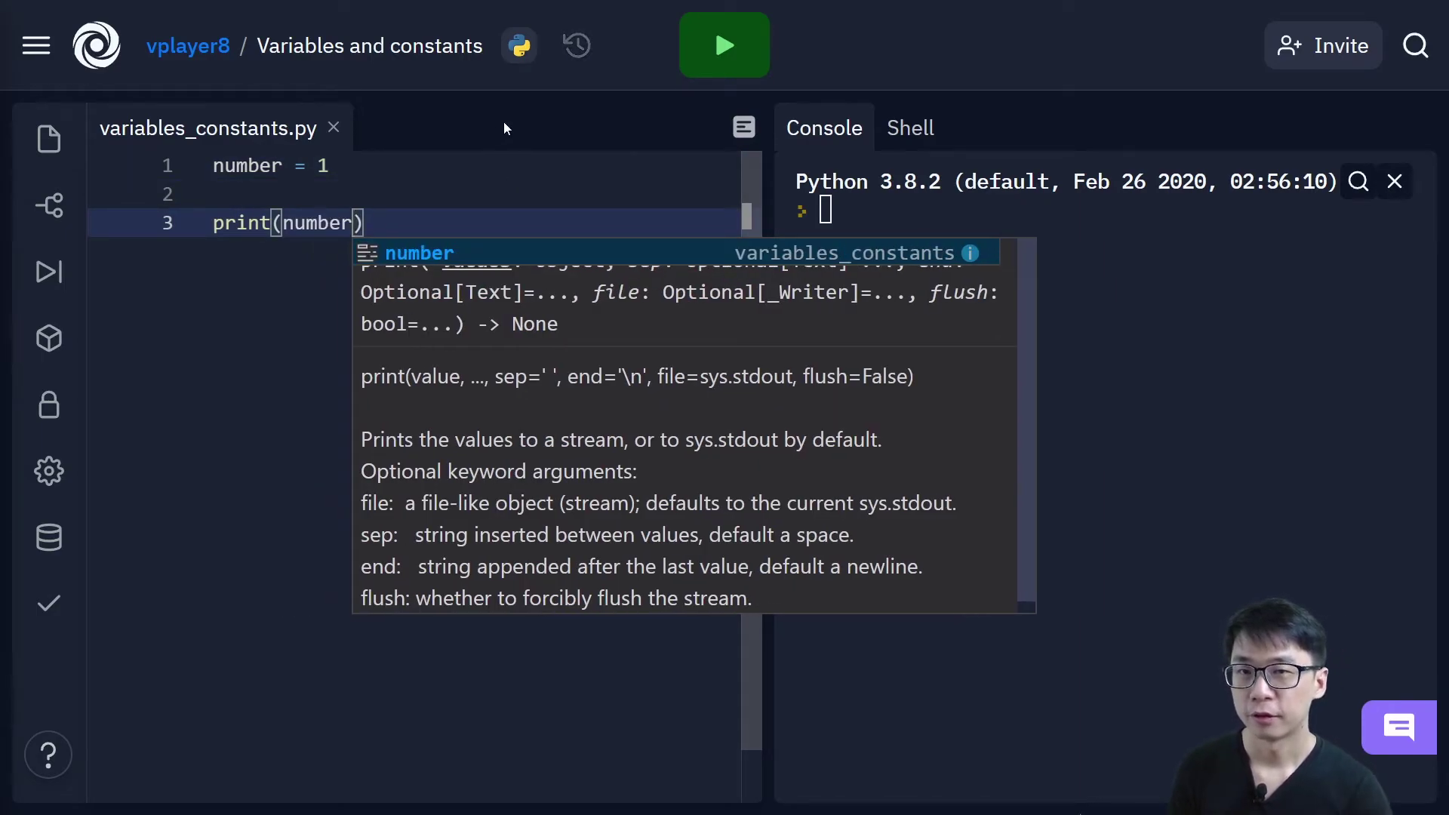
left_click(327, 166)
Step: Run the script, which fails with the missing main.py error, and check workspace settings
left_click(709, 51)
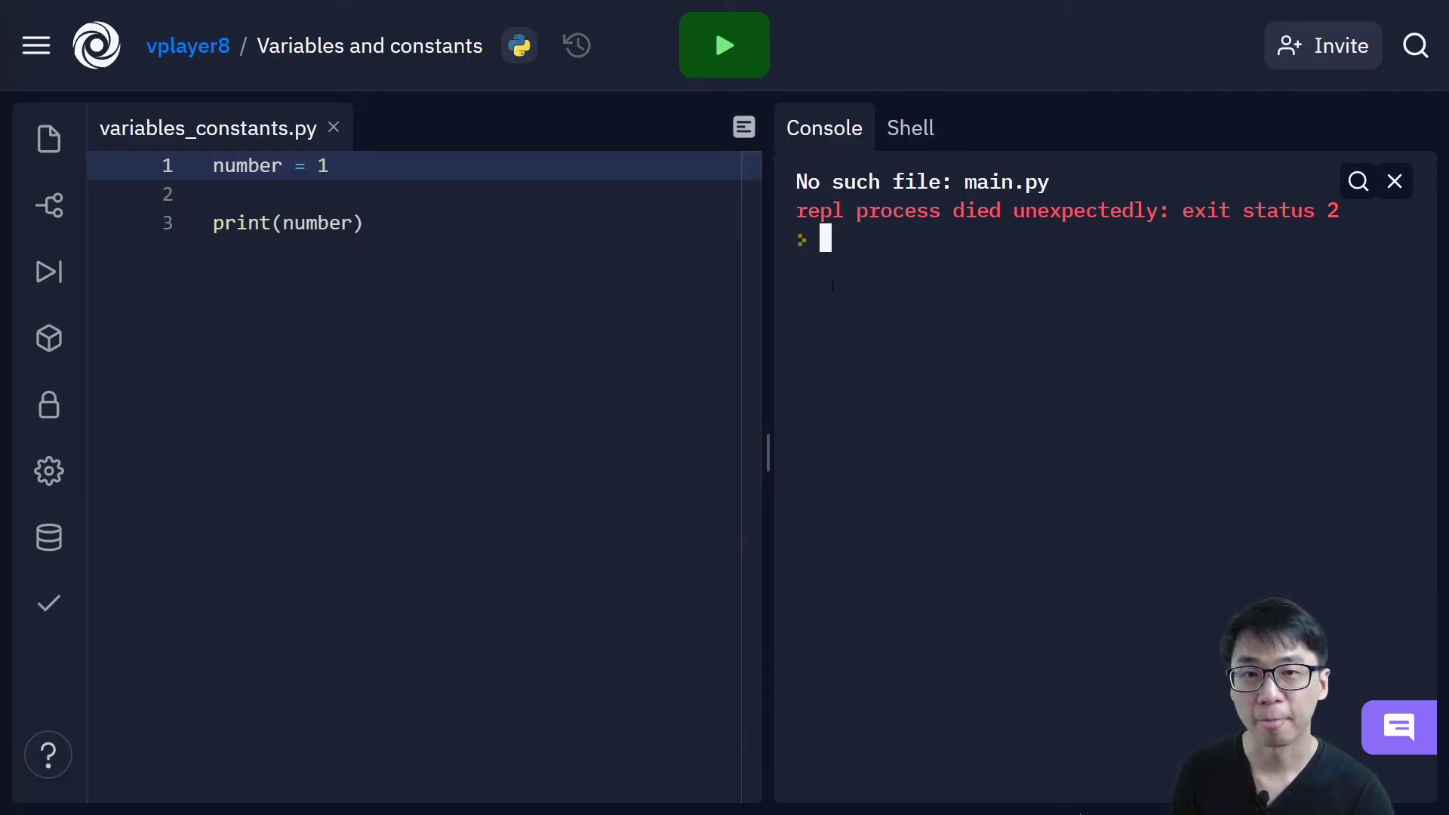
left_click(49, 488)
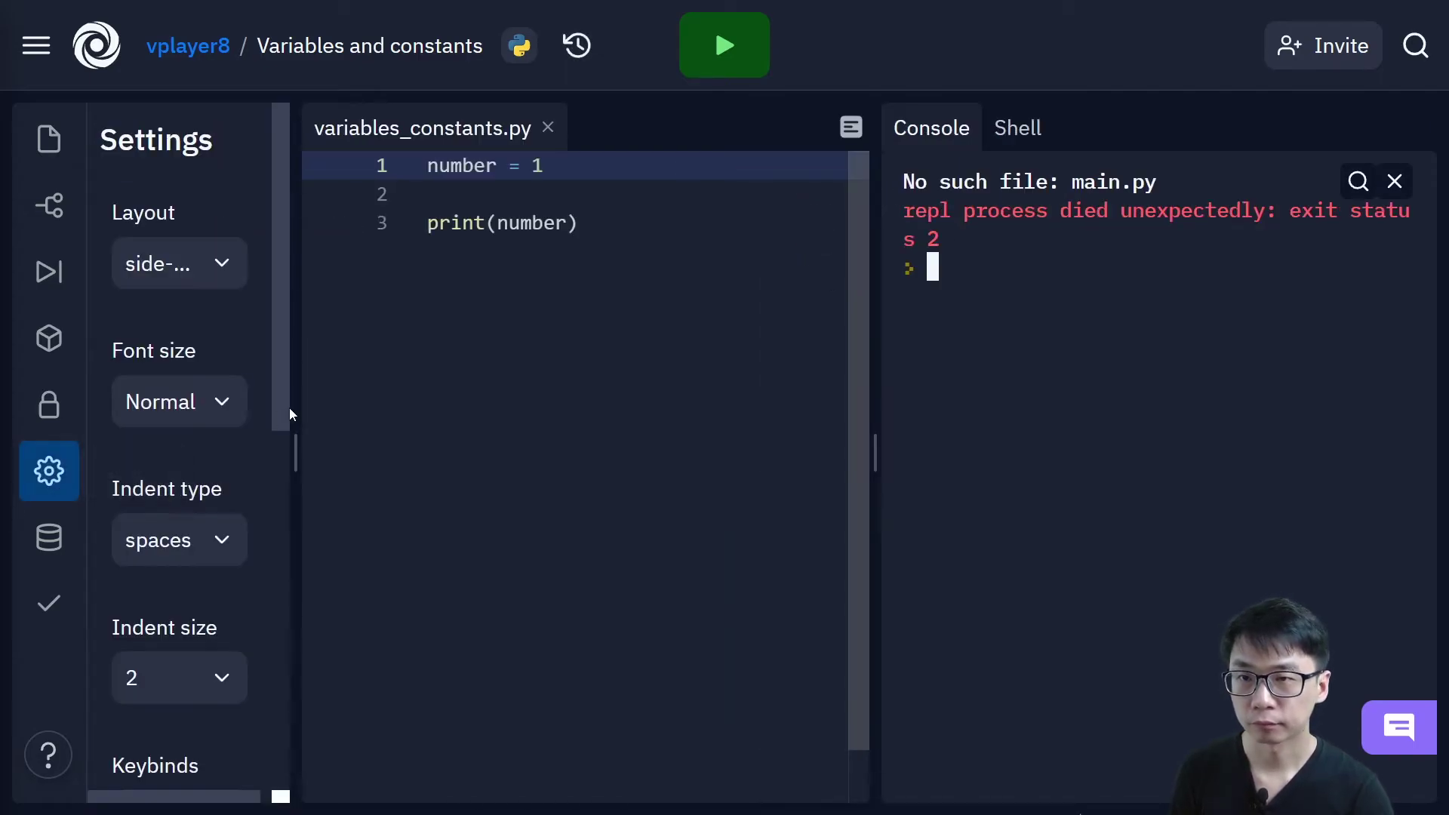
left_click(52, 473)
Step: Rename variables_constants.py to main.py and rerun so the console prints 1
left_click(46, 137)
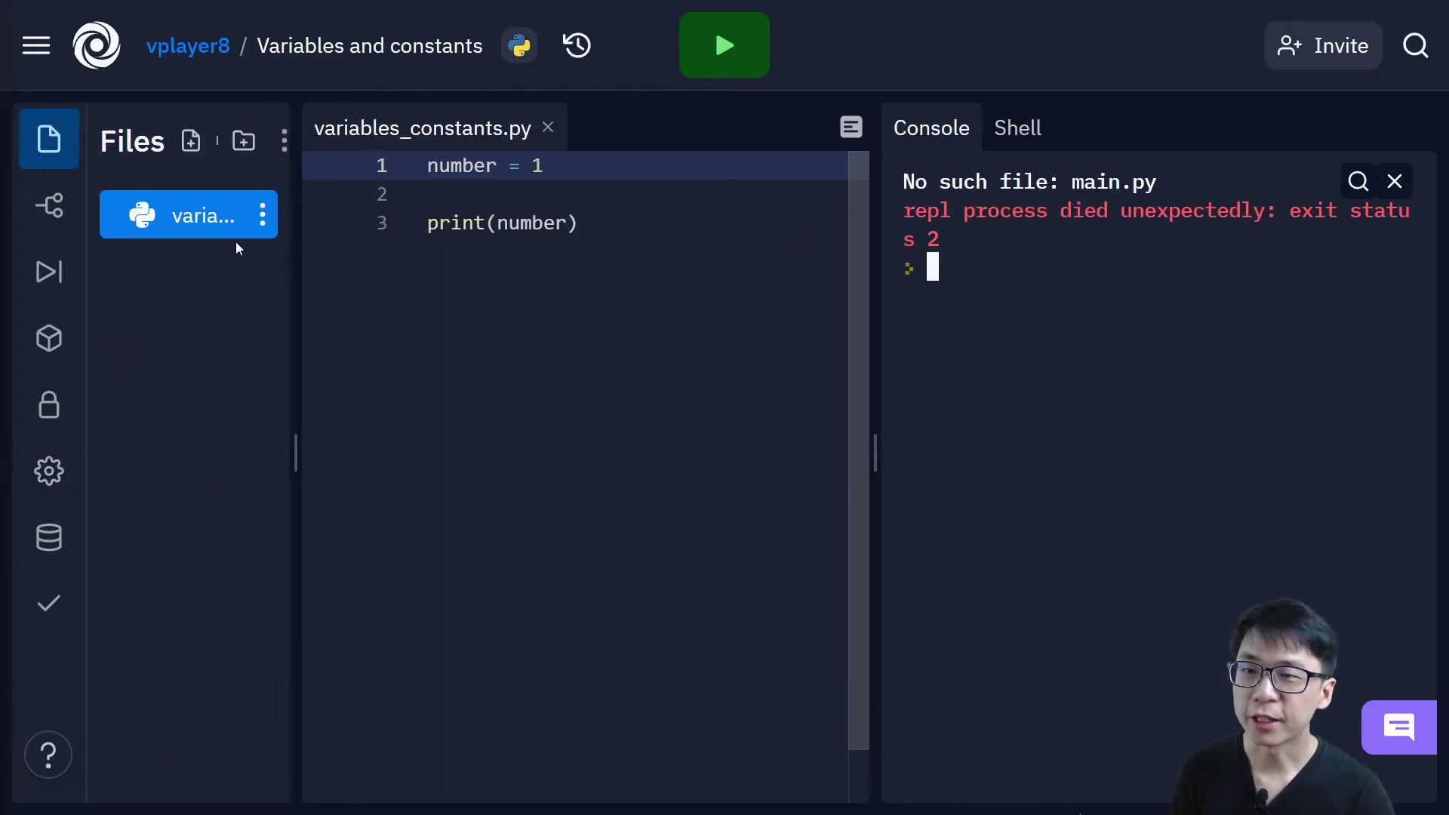
left_click(262, 216)
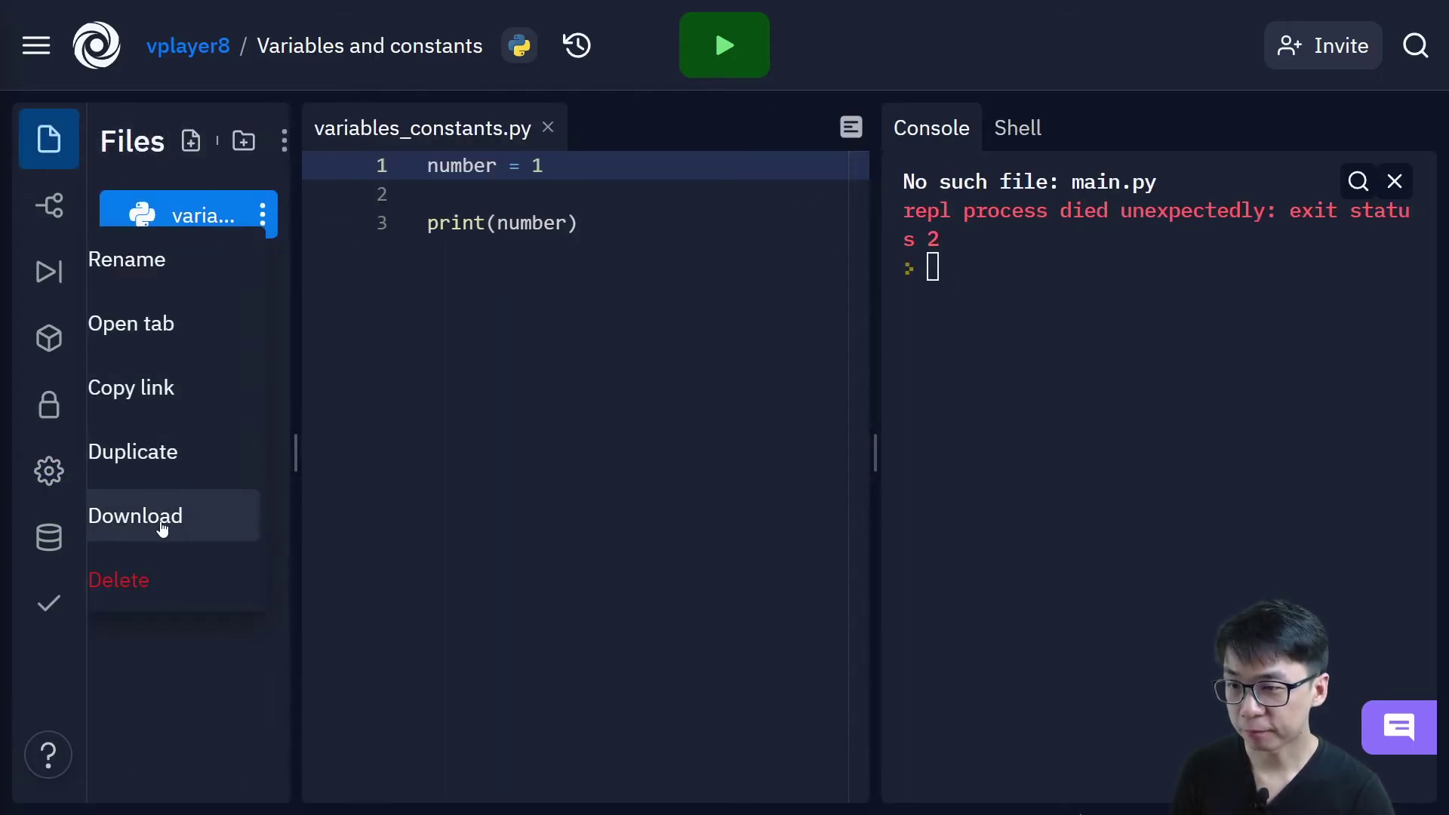
left_click(127, 260)
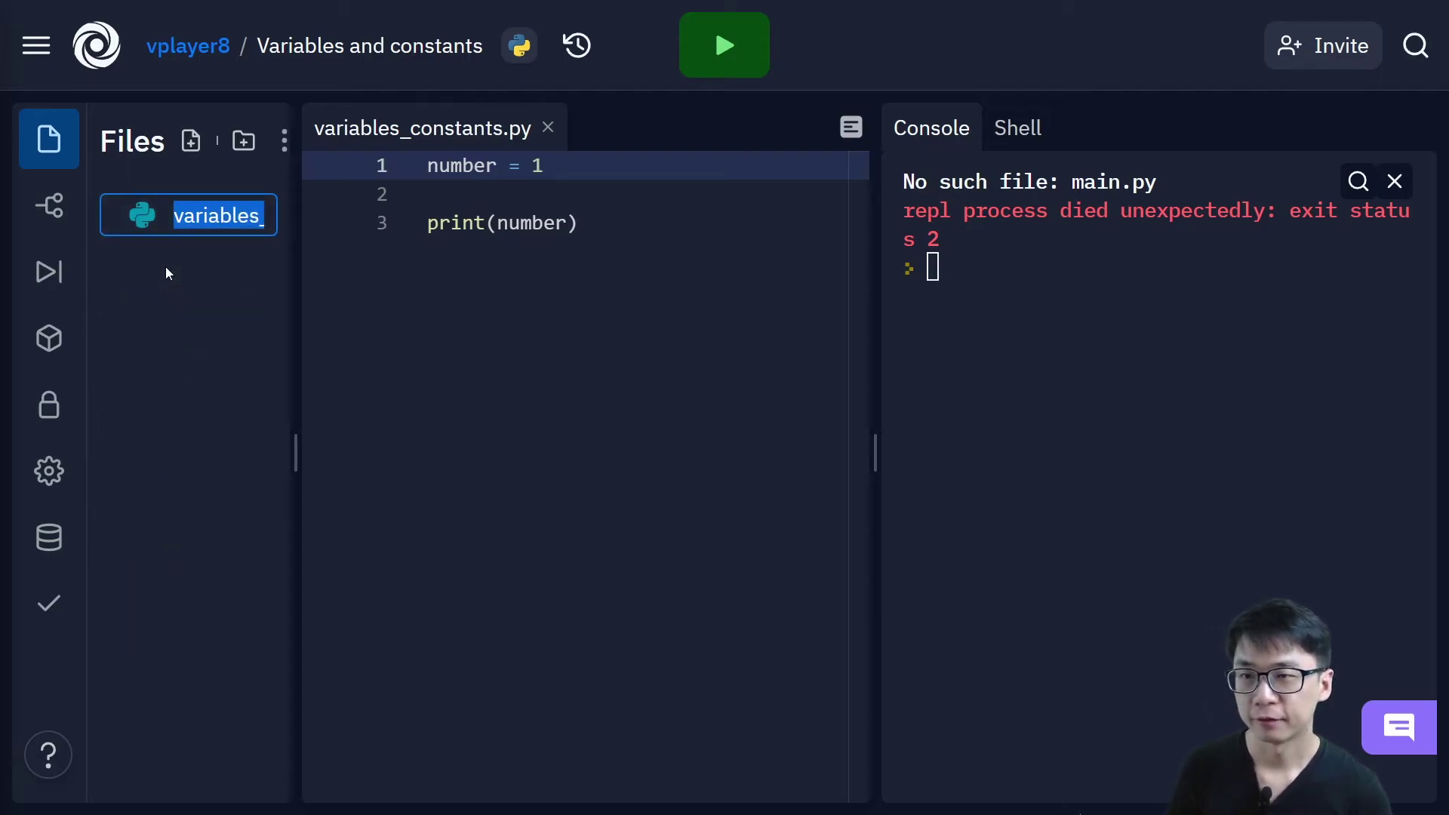
type("main")
key("Delete")
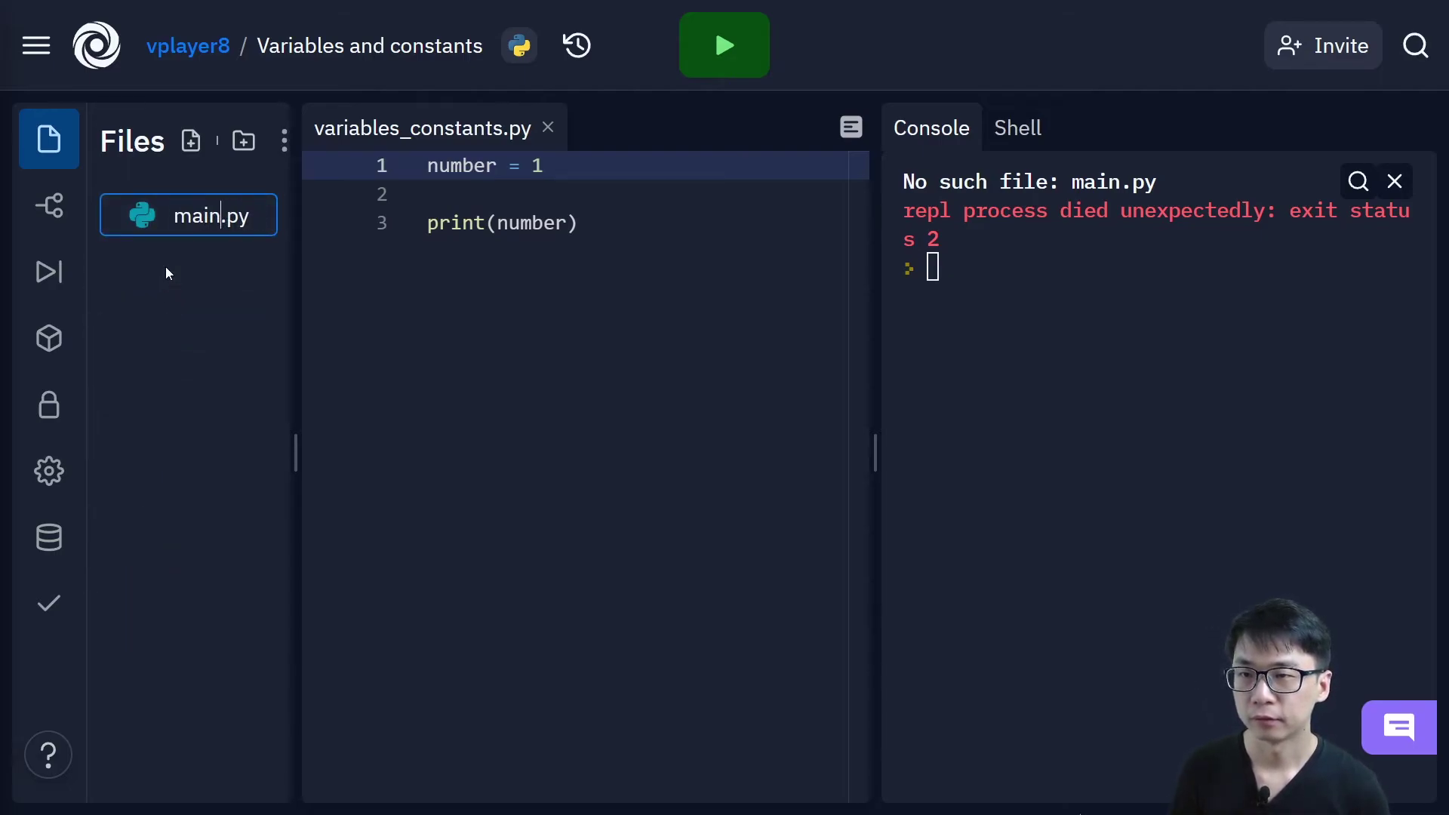
key("Escape")
key("Return")
left_click(47, 139)
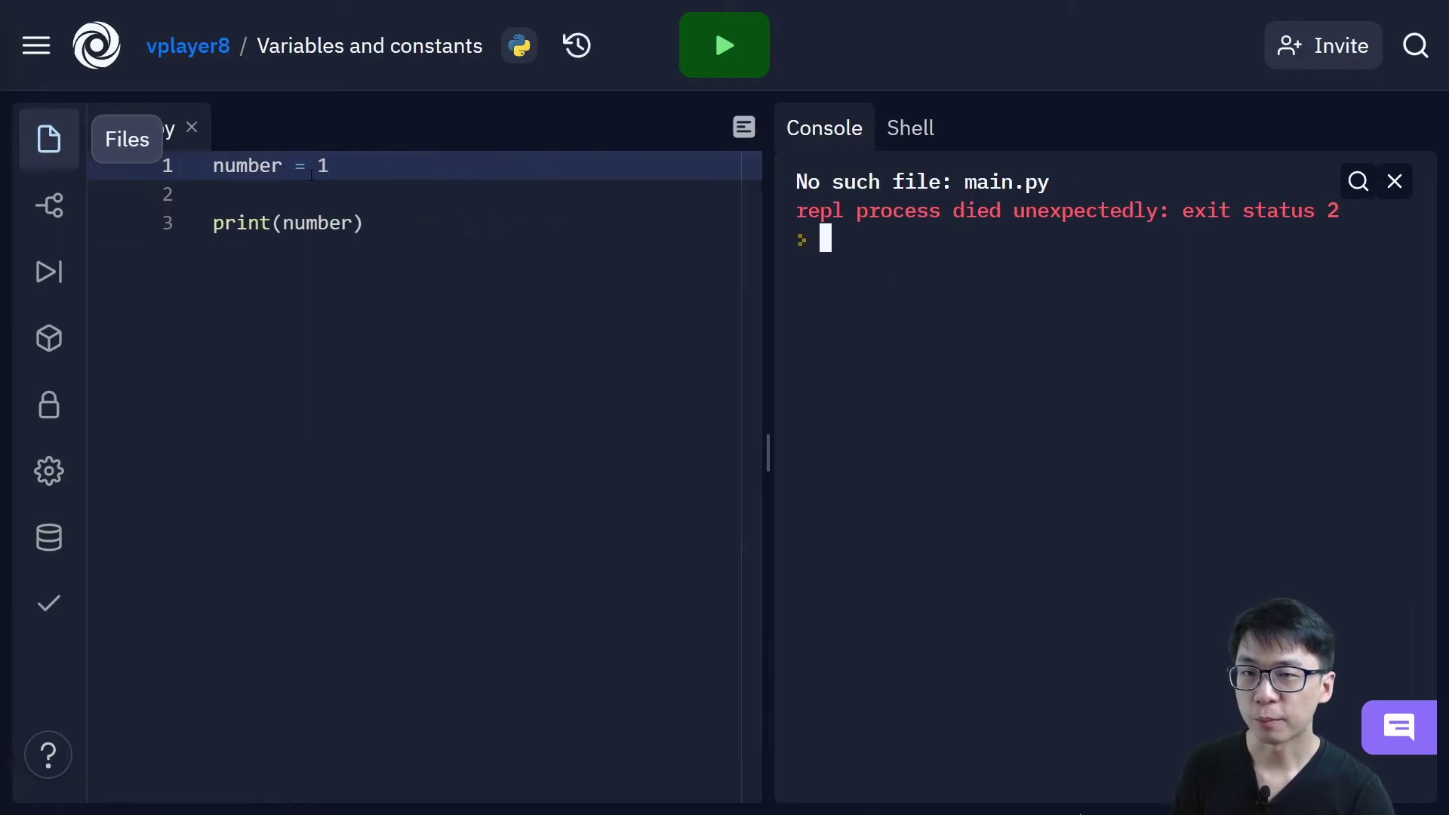
left_click(725, 45)
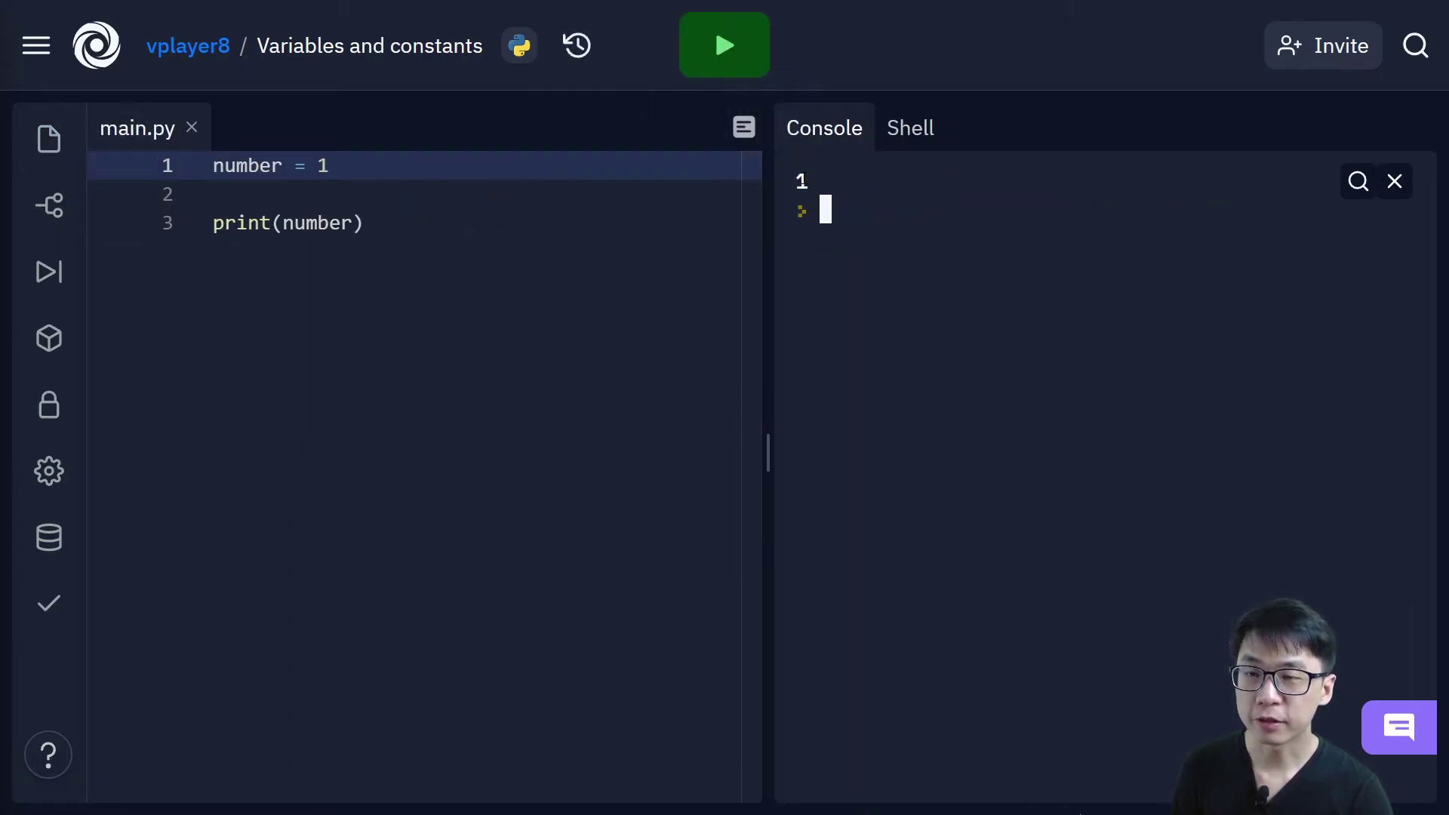
Step: Change number to 10, run it, and add color = "blue" on line 2
left_click(340, 167)
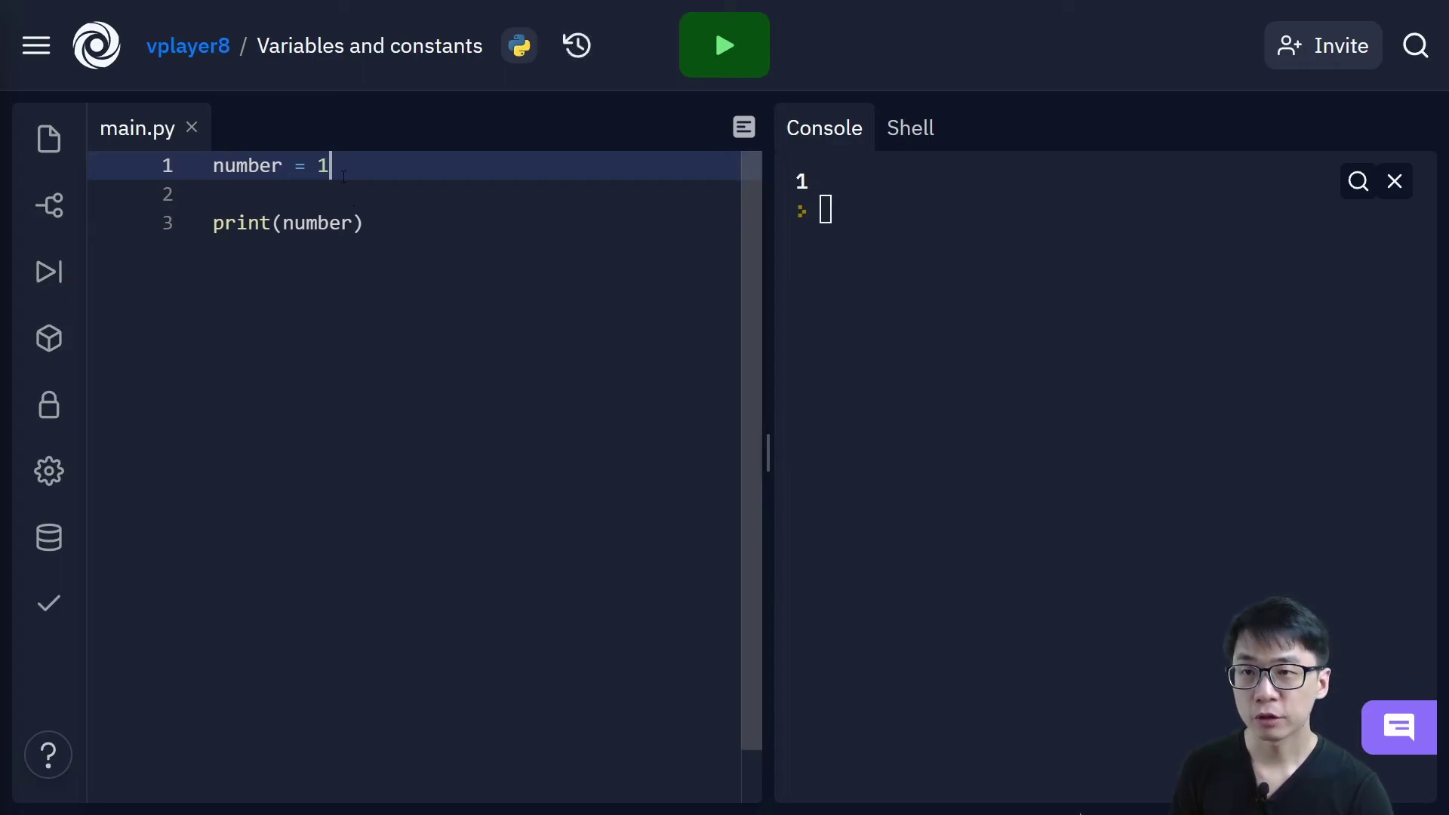
type("0")
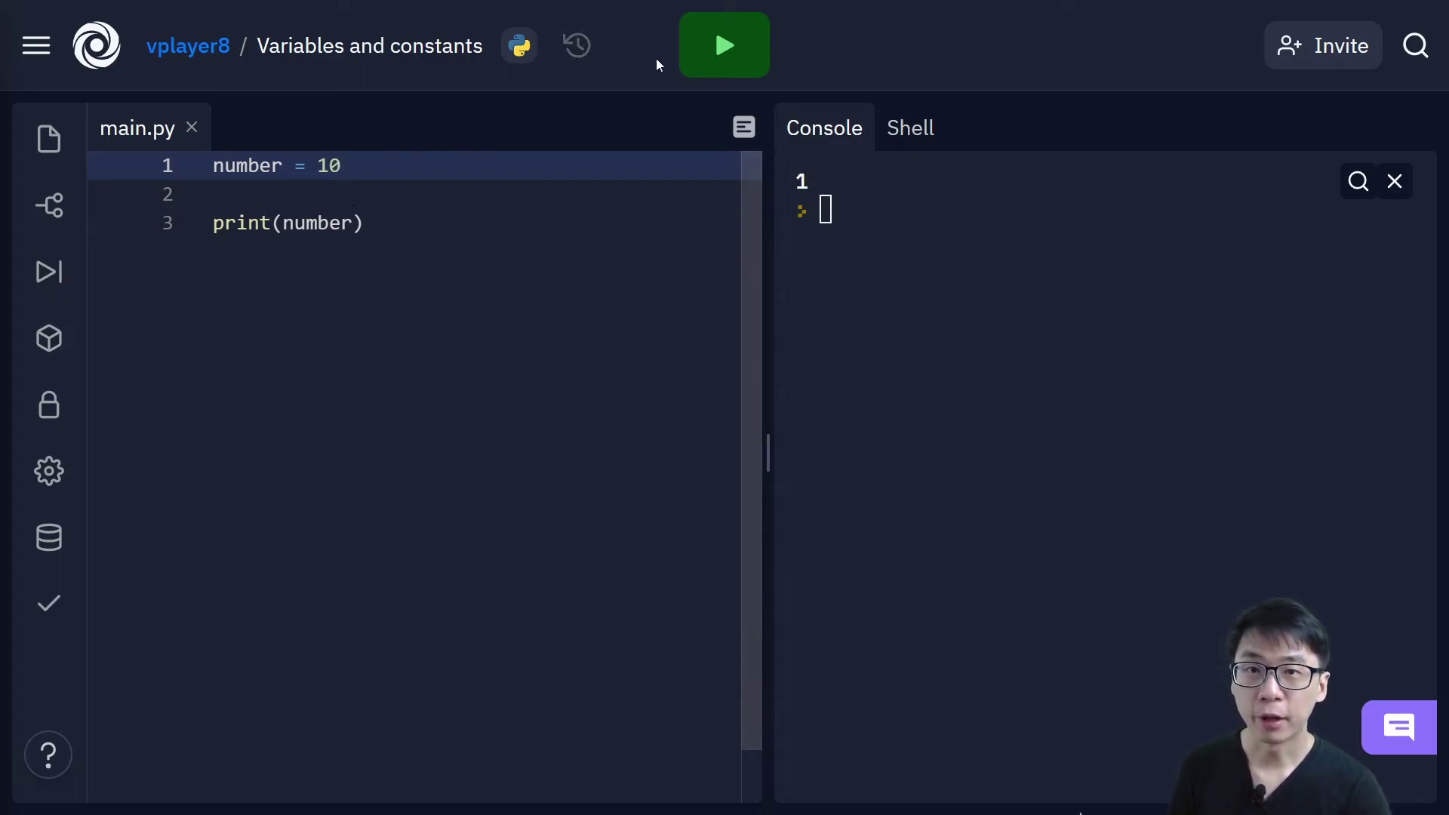
left_click(725, 46)
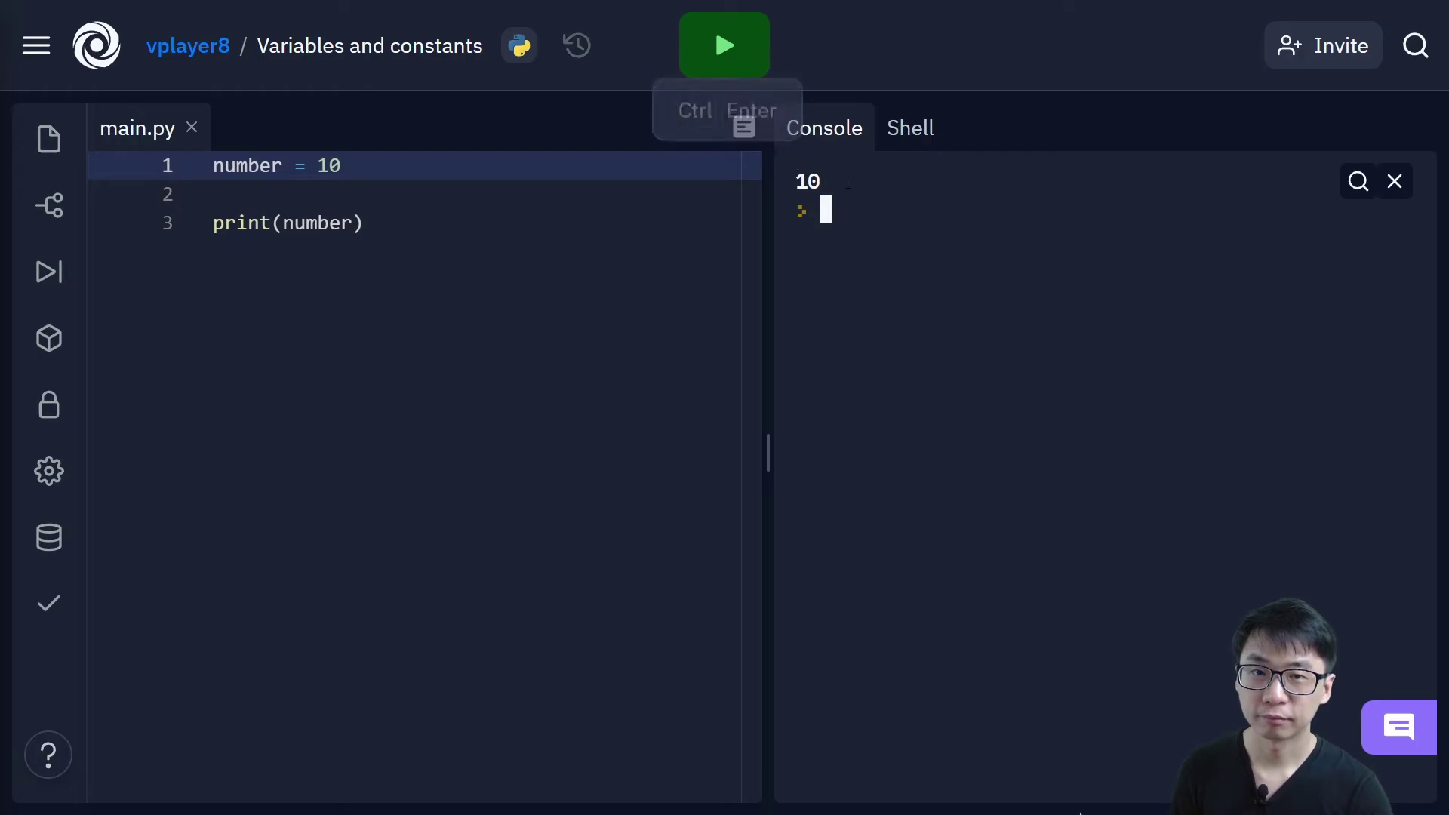
left_click(462, 196)
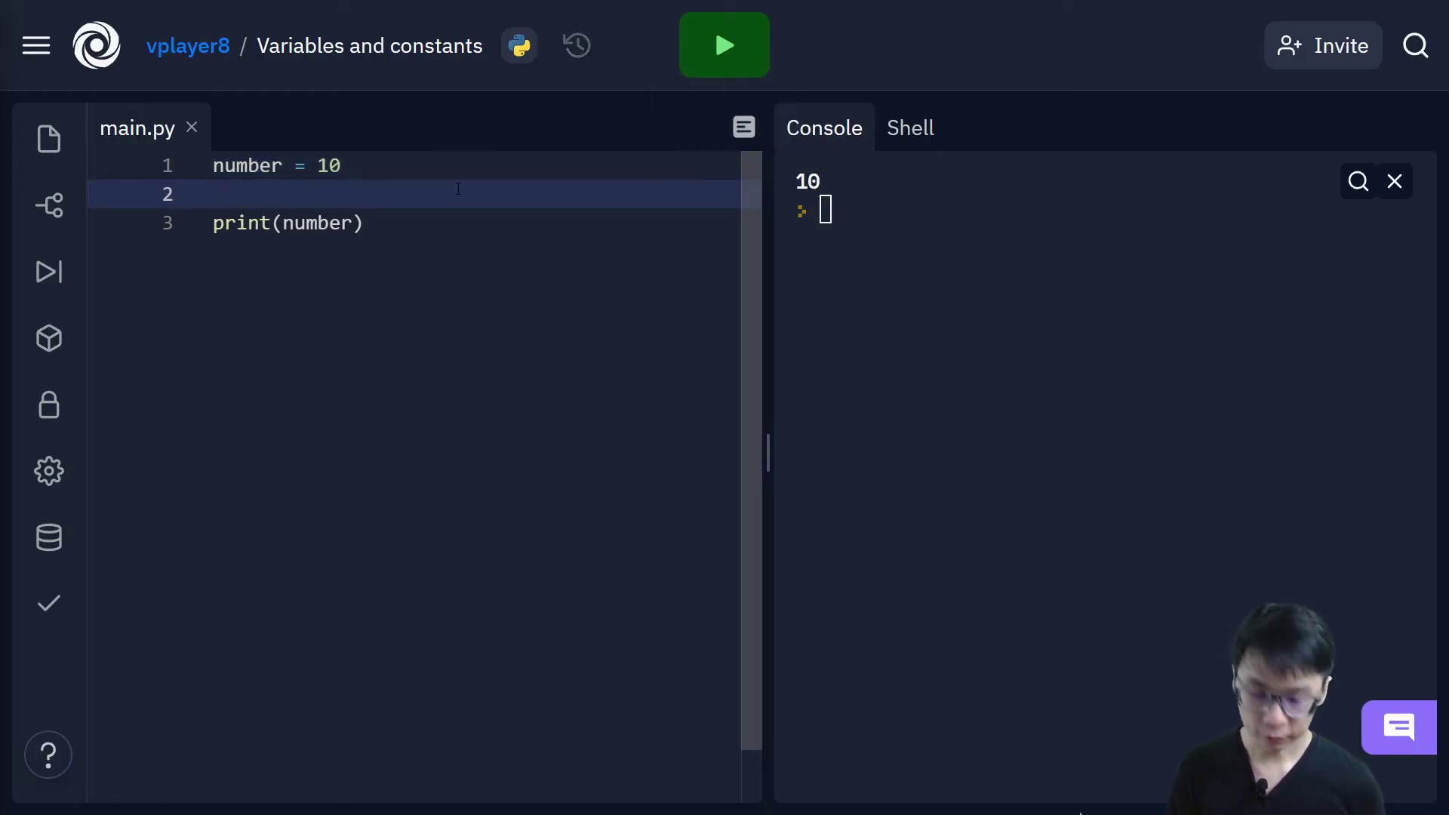
key("Up")
key("Down")
key("Return")
key("Up")
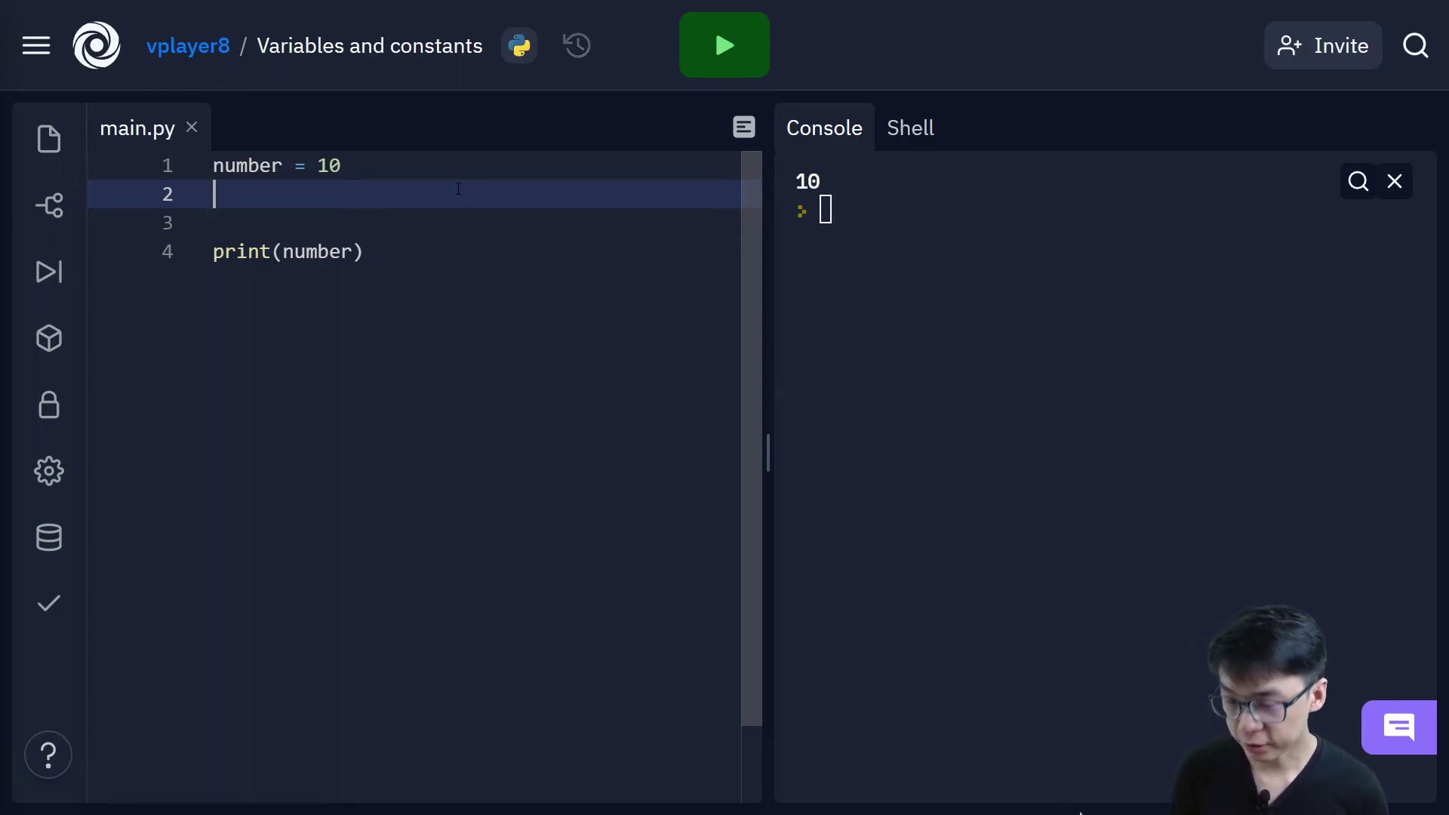
type("color = ")
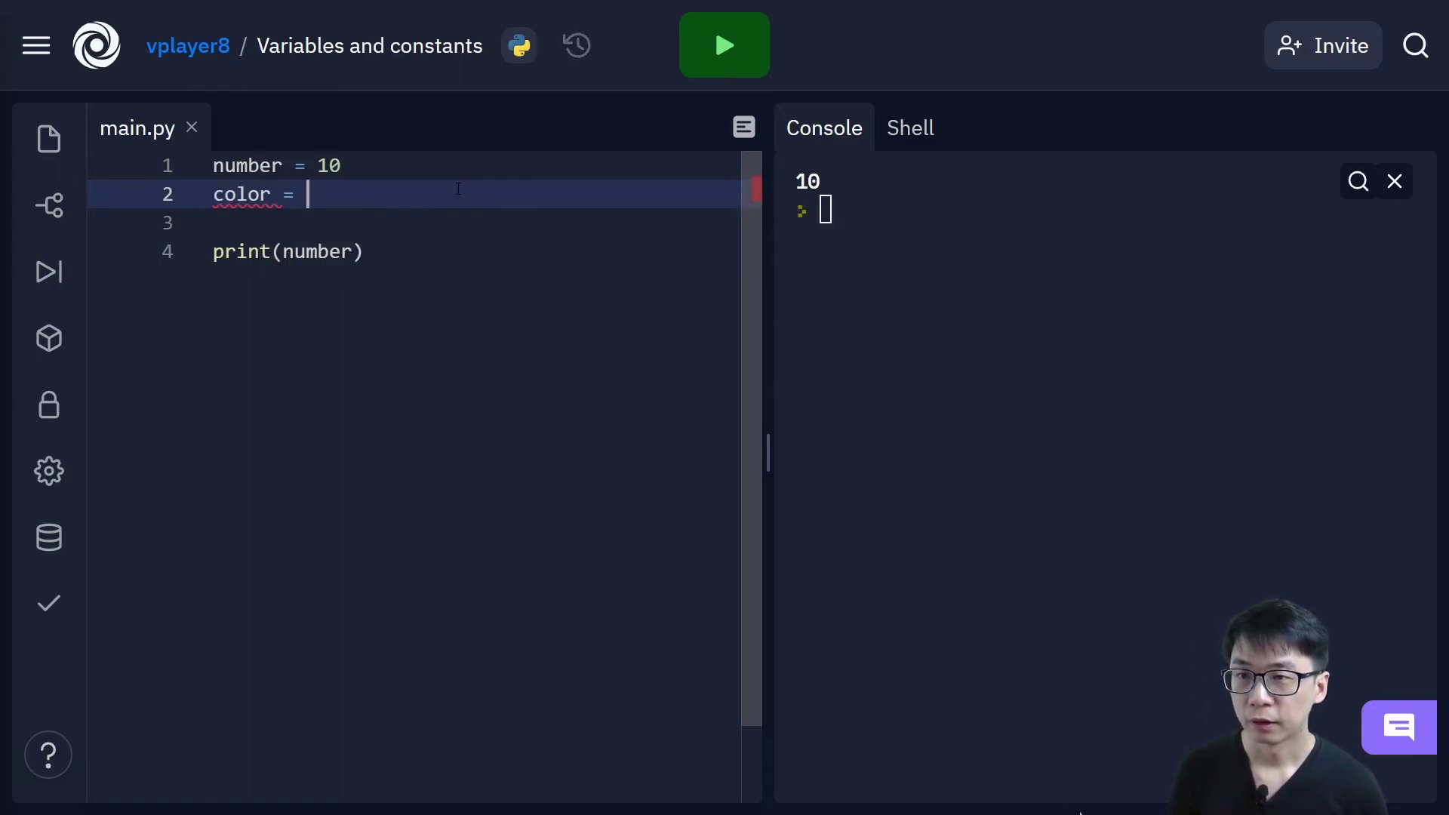
type("\"blue")
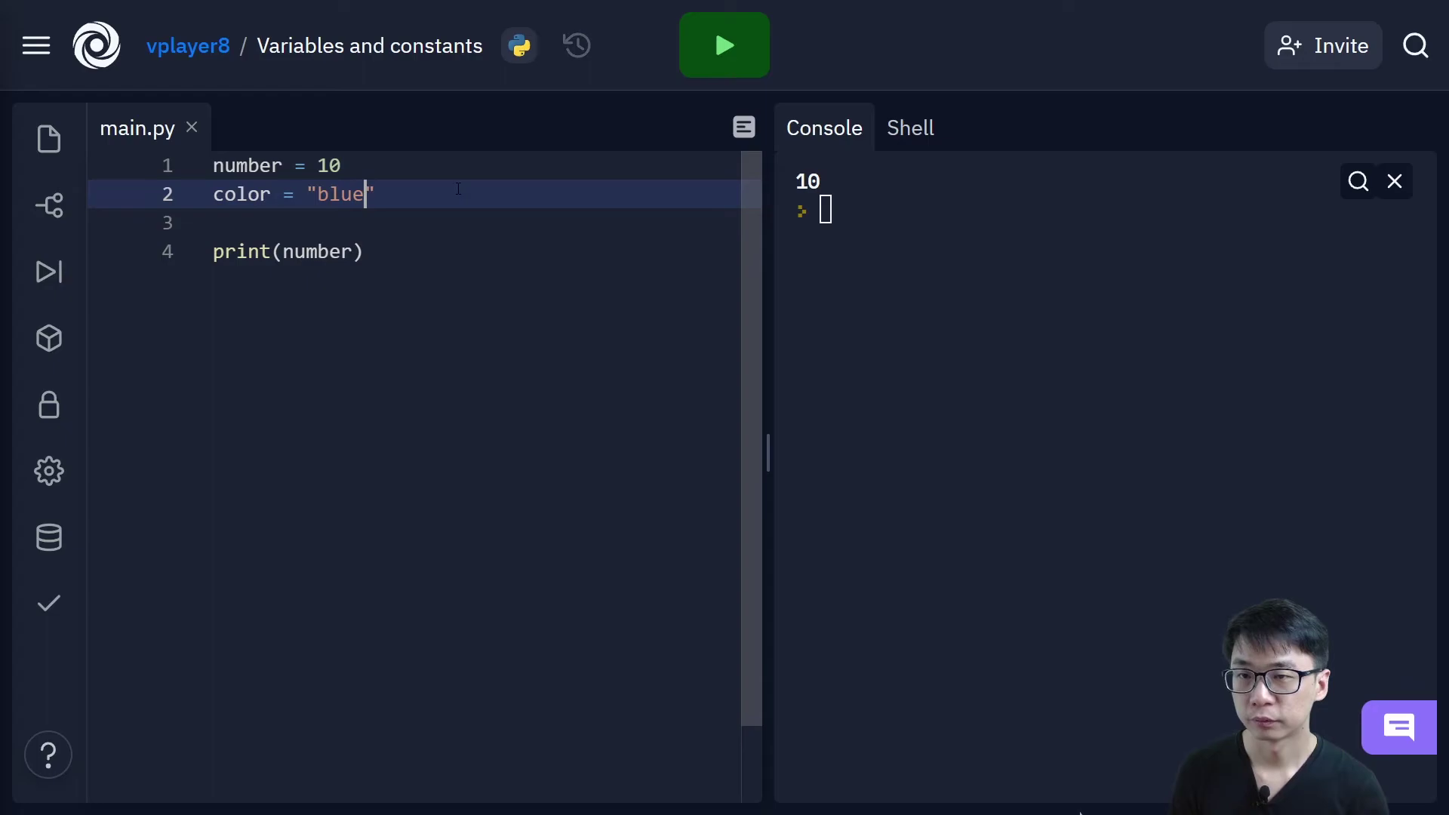
Step: Replace number with color in print() and run so the console shows blue
double_click(242, 194)
key("ctrl+c")
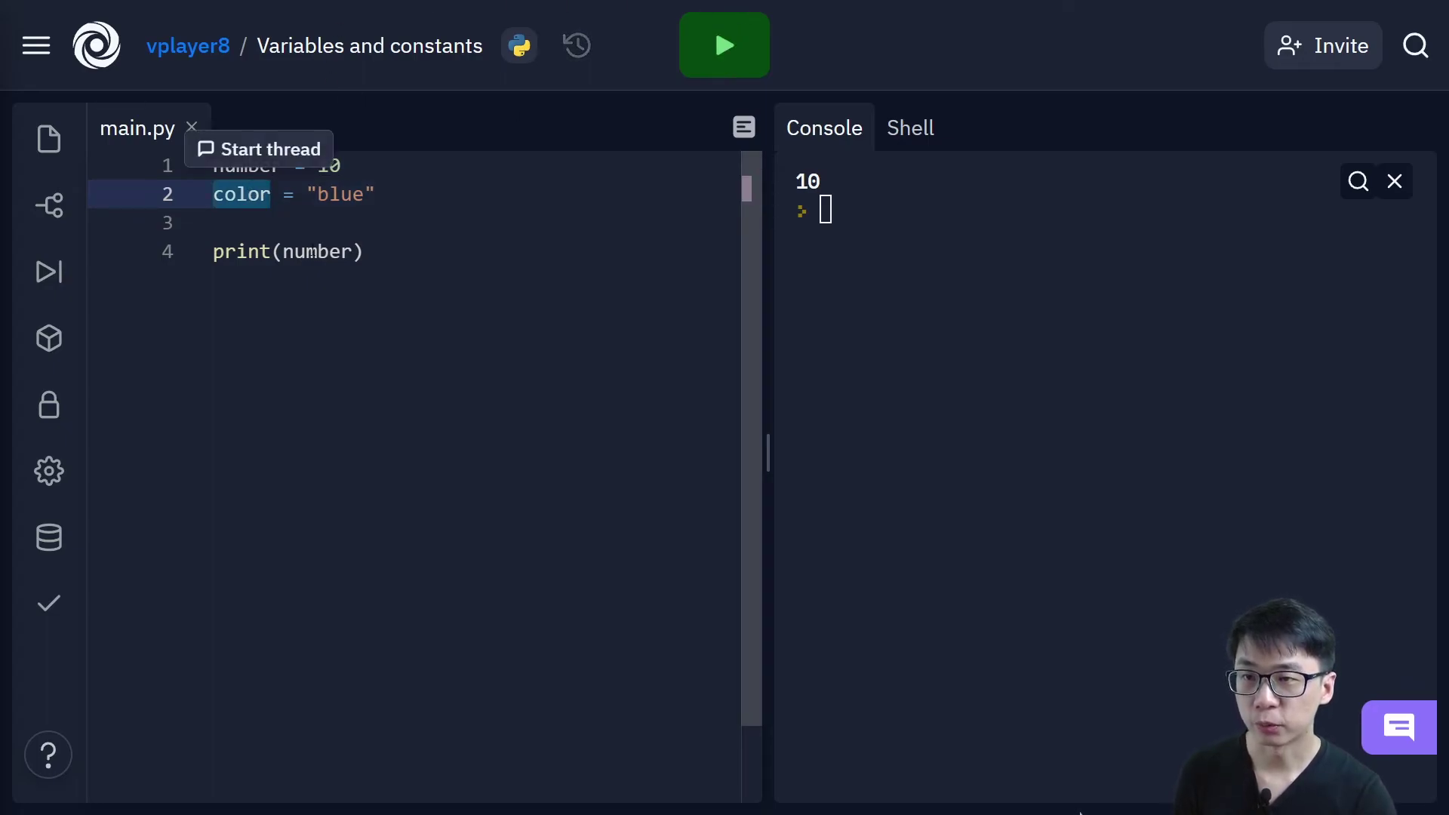
double_click(317, 252)
key("ctrl+v")
left_click(724, 45)
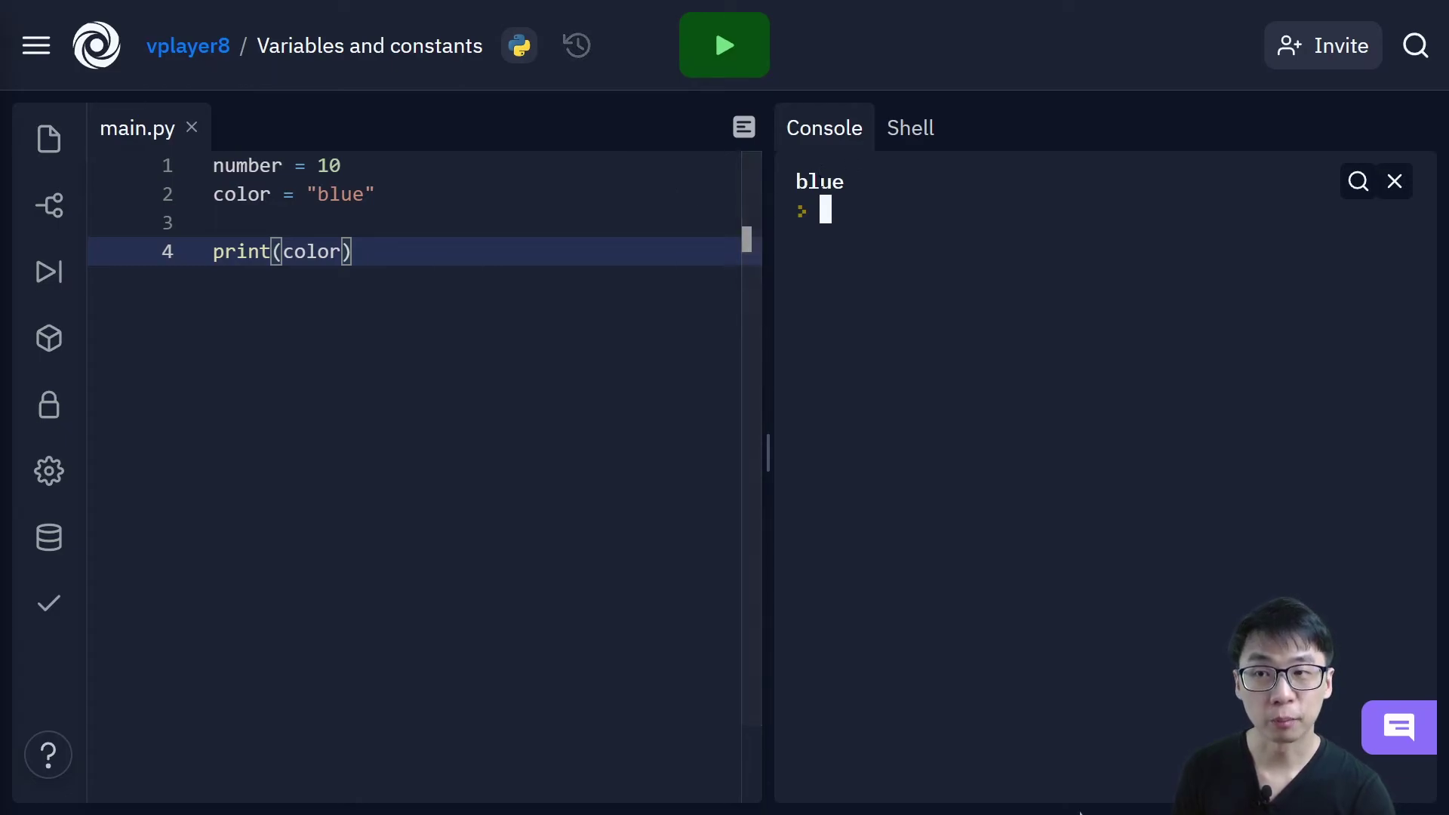
Step: Add number = 20 on line 2, switch print(color) to print(number), and run to show 20
left_click(440, 195)
key("Return")
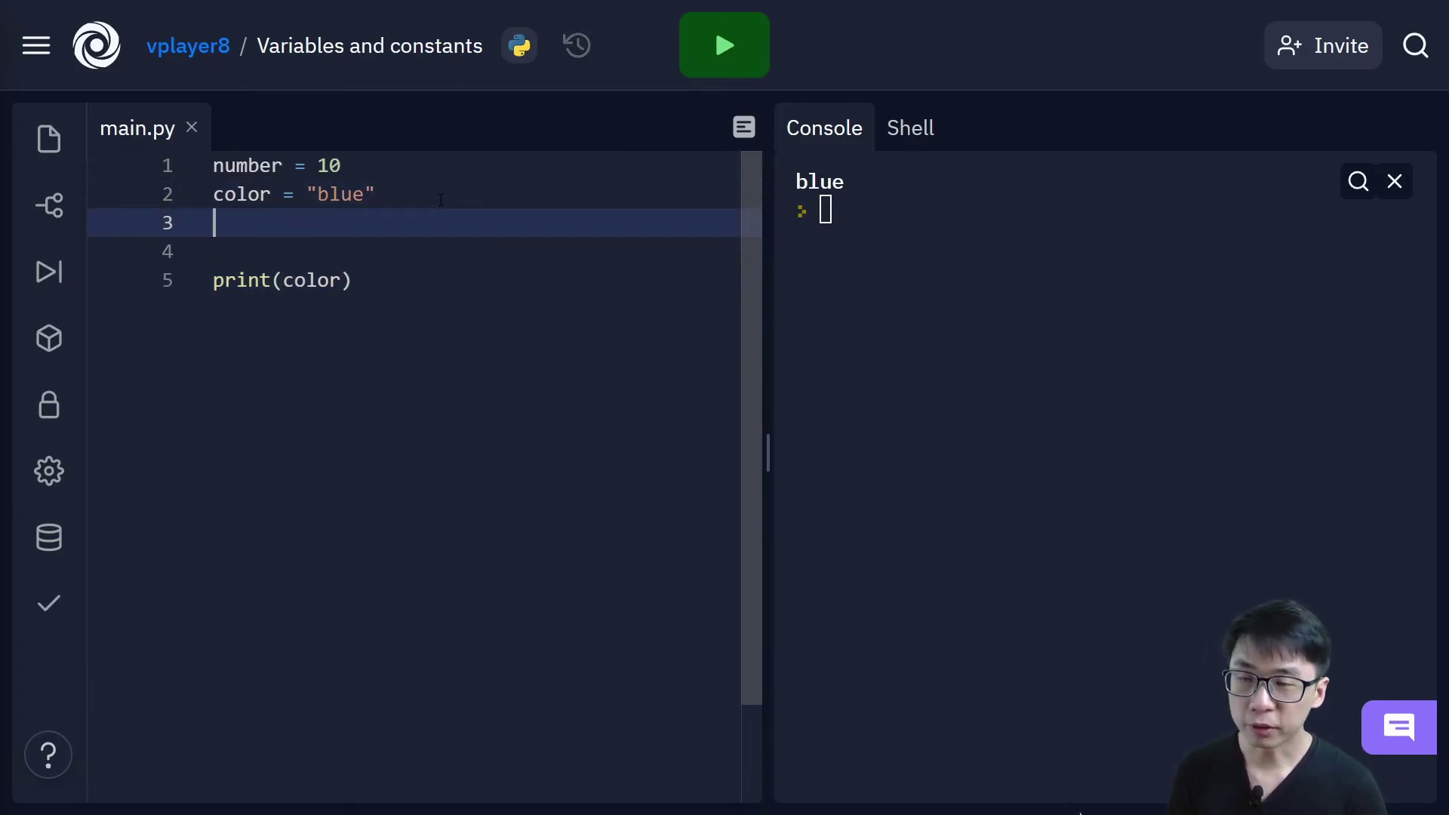
left_click(427, 176)
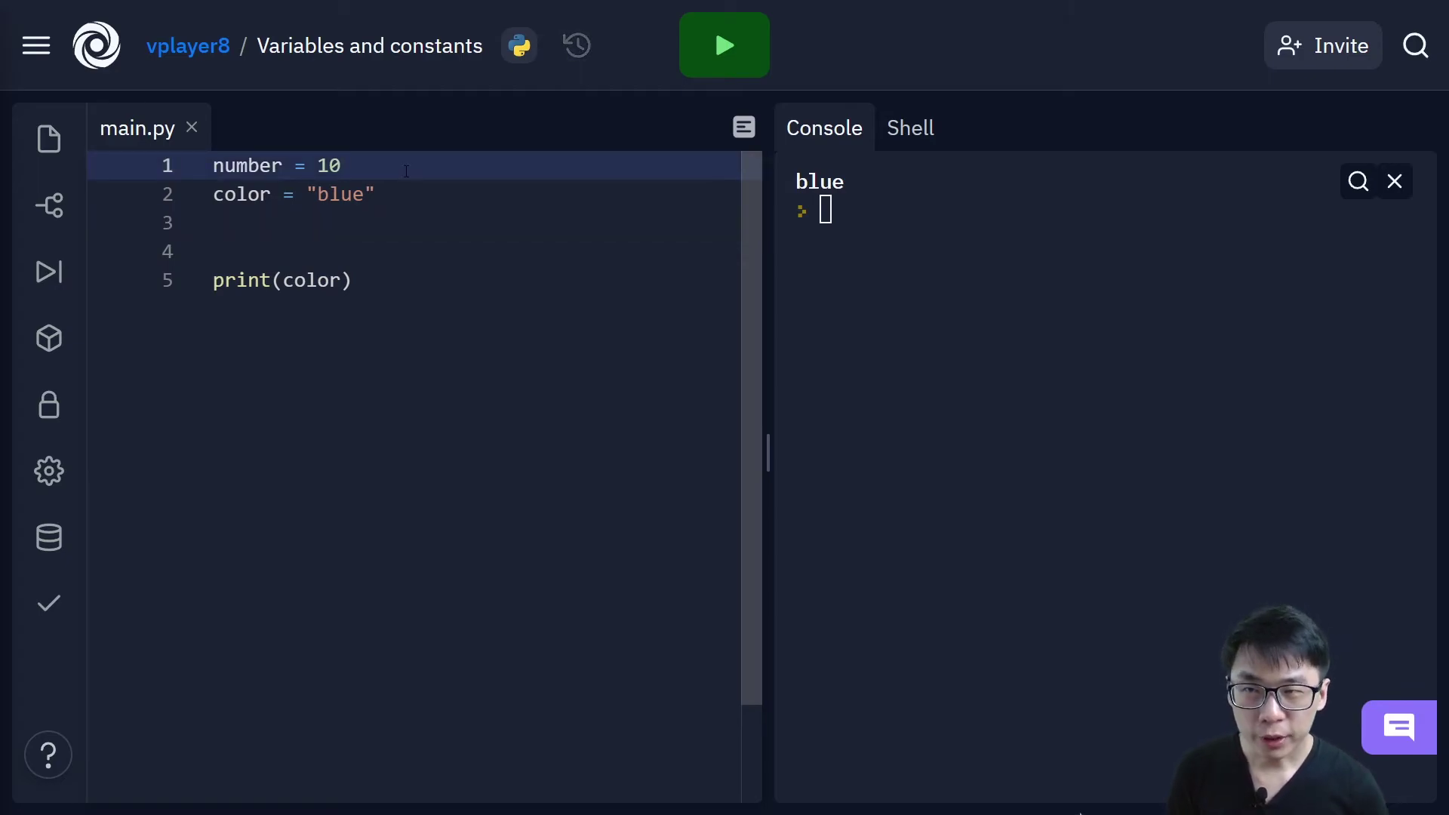
key("Return")
type("num")
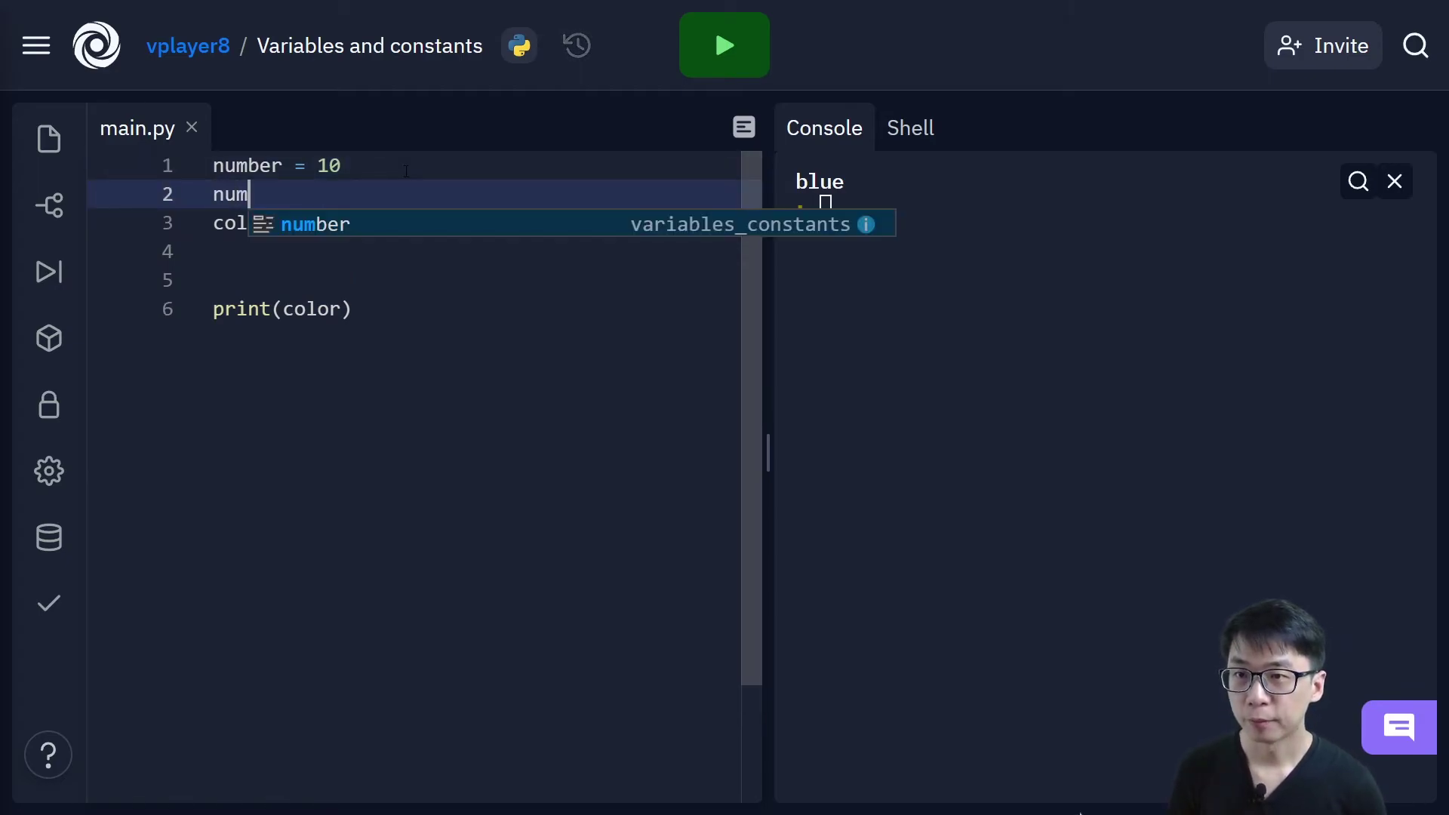
type("ber = 20")
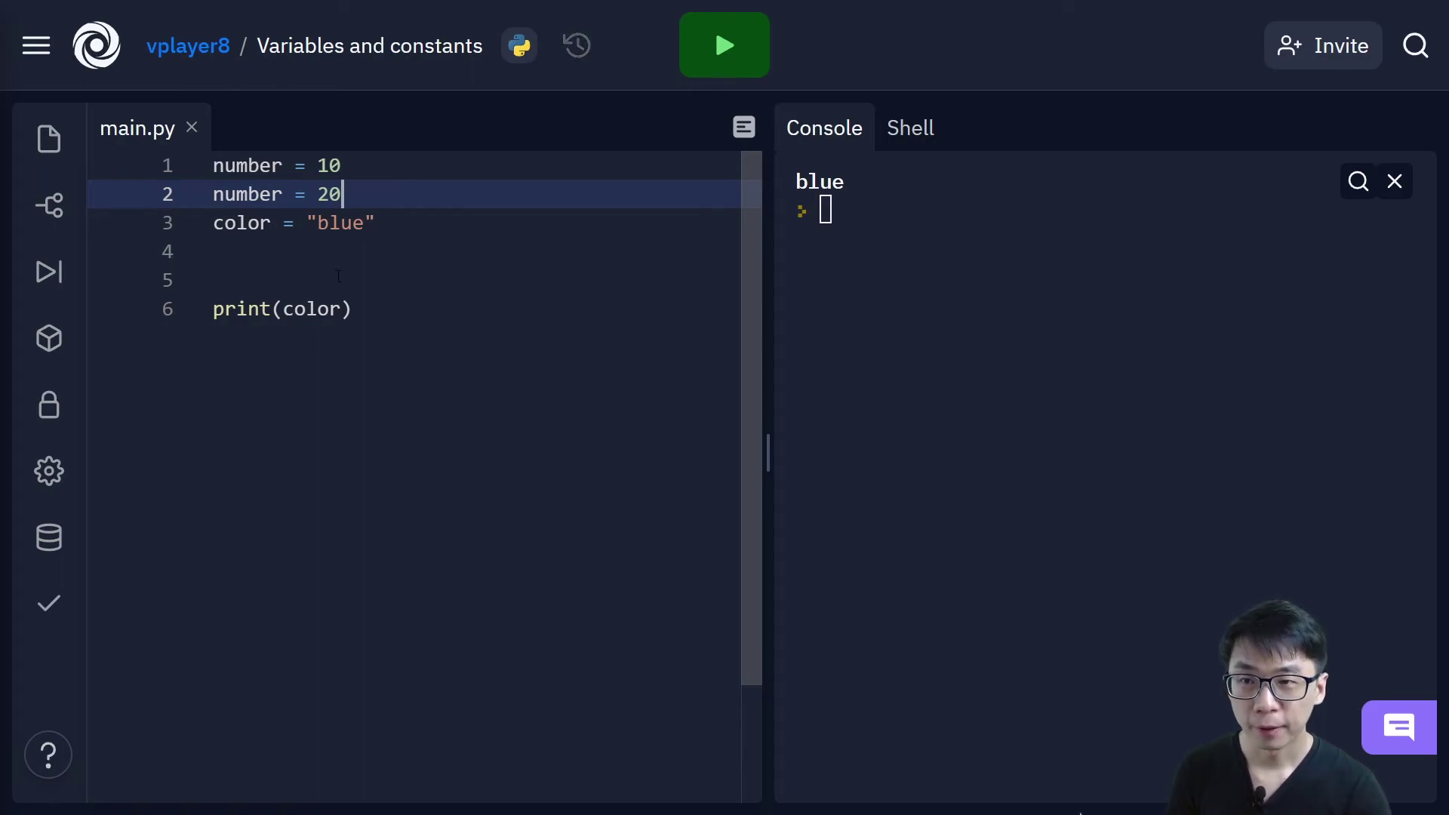
double_click(328, 310)
type("nu")
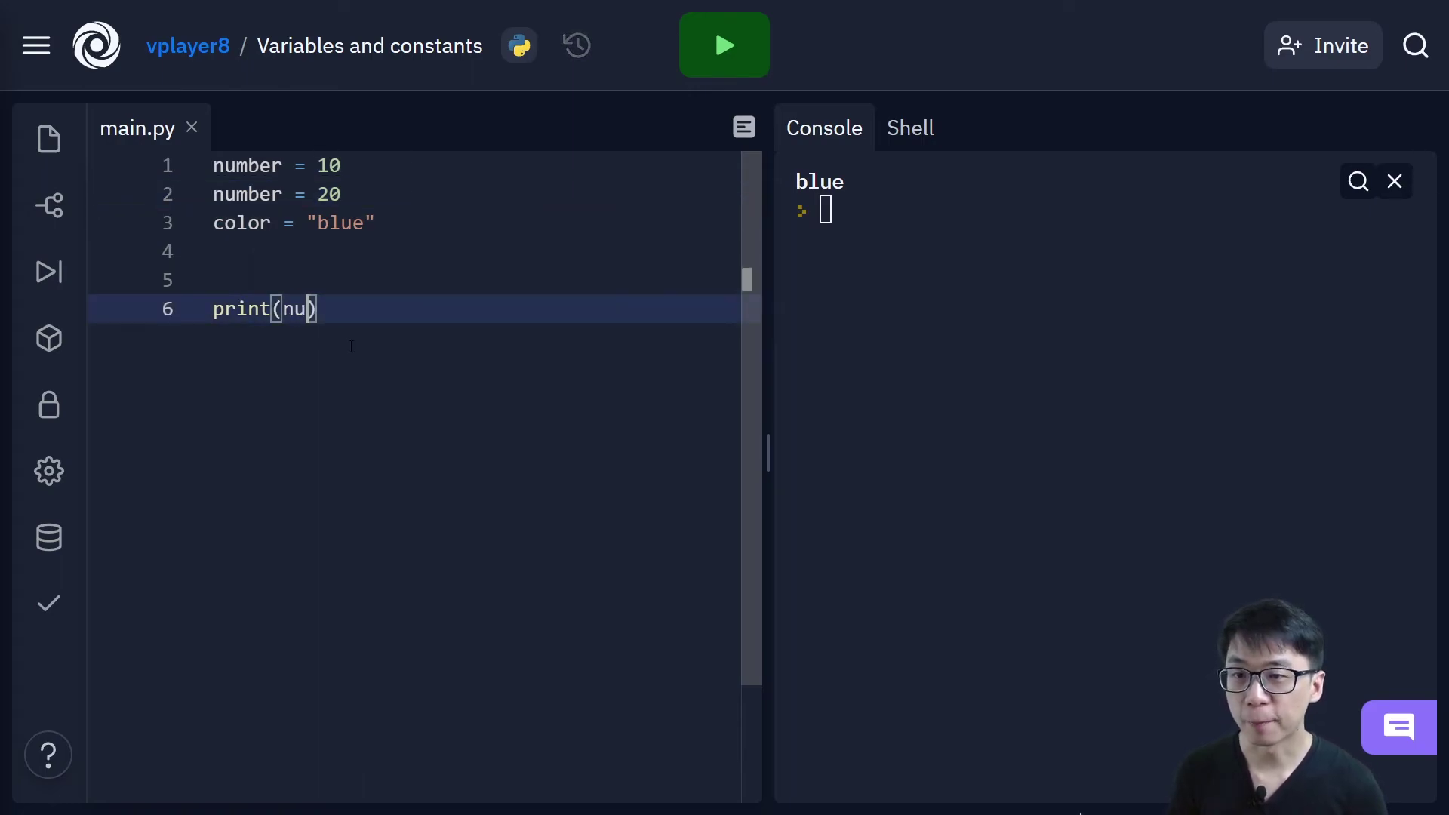
type("mber")
left_click(442, 272)
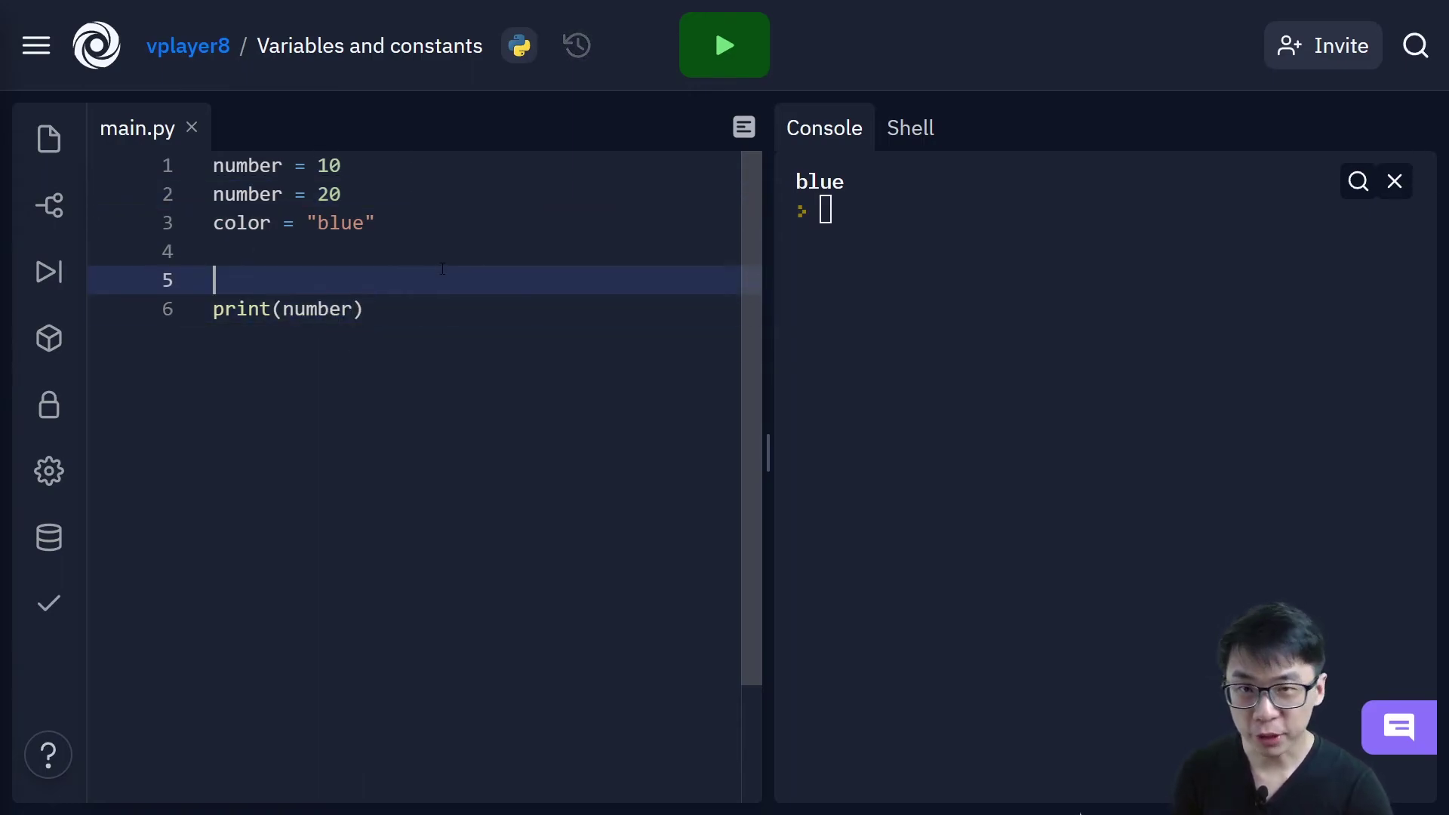
left_click(725, 46)
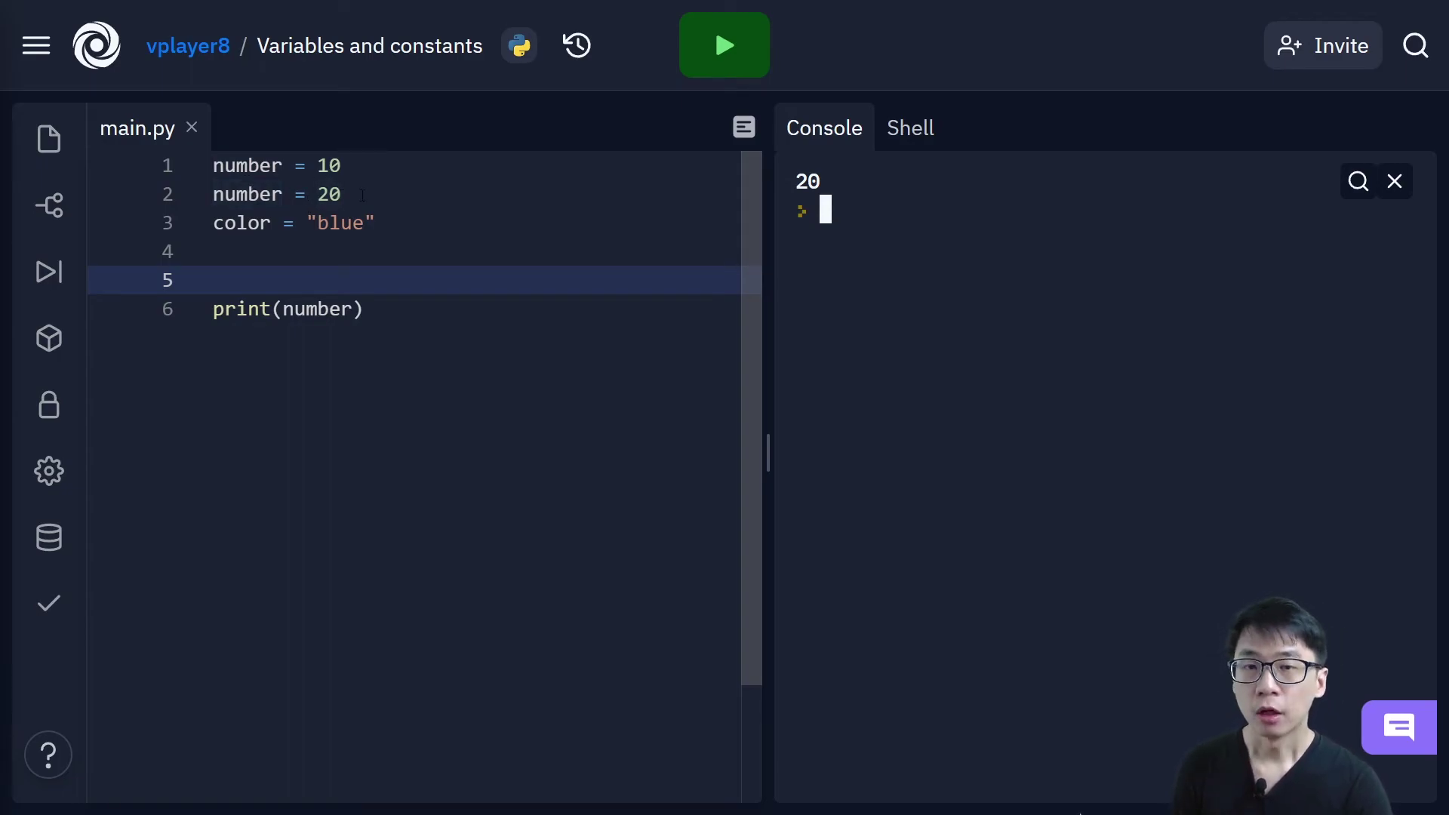
left_click(296, 165)
double_click(299, 167)
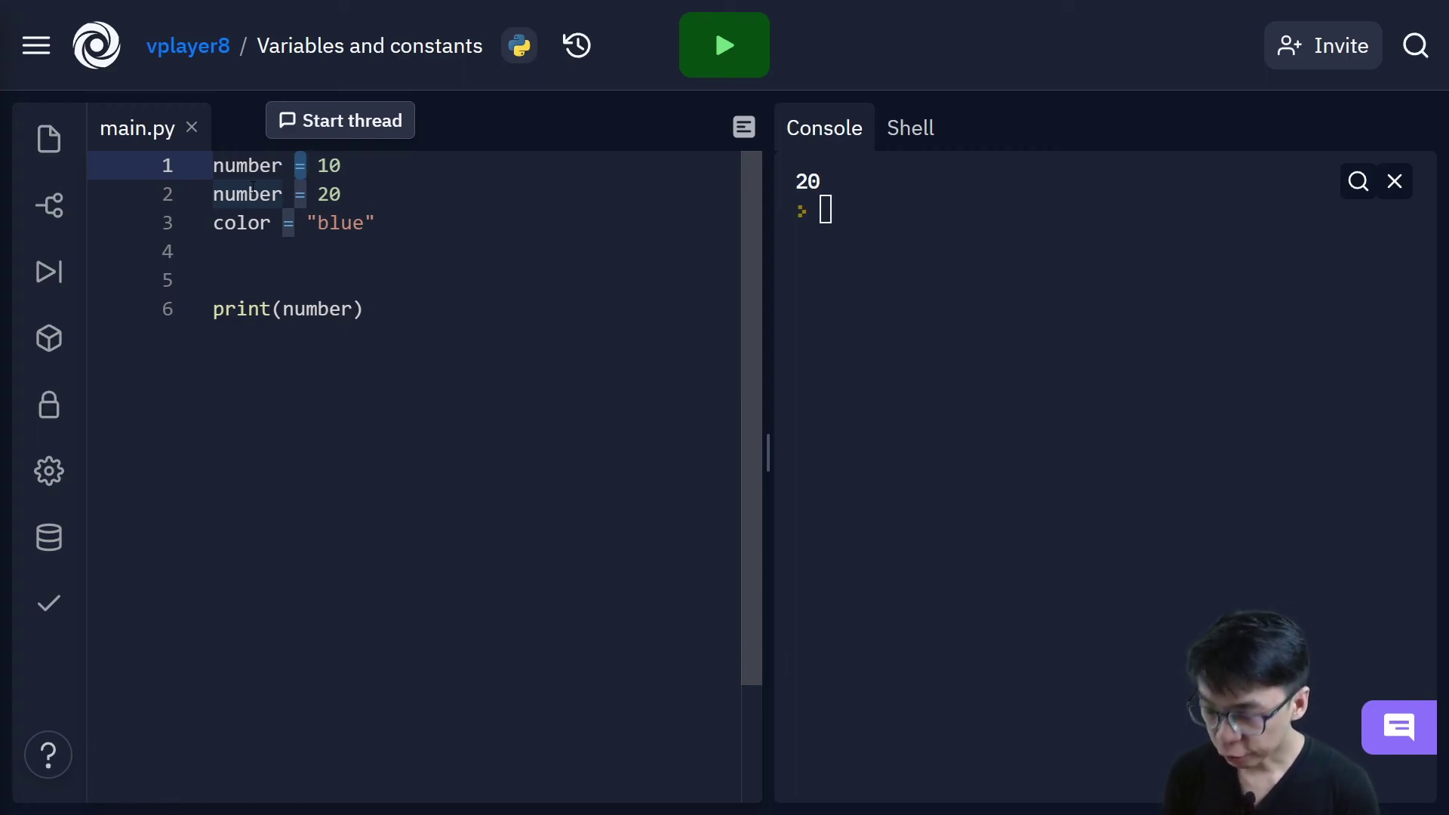
Step: Add price = 225.67 after the color line, print price instead of number, and run
left_click(397, 235)
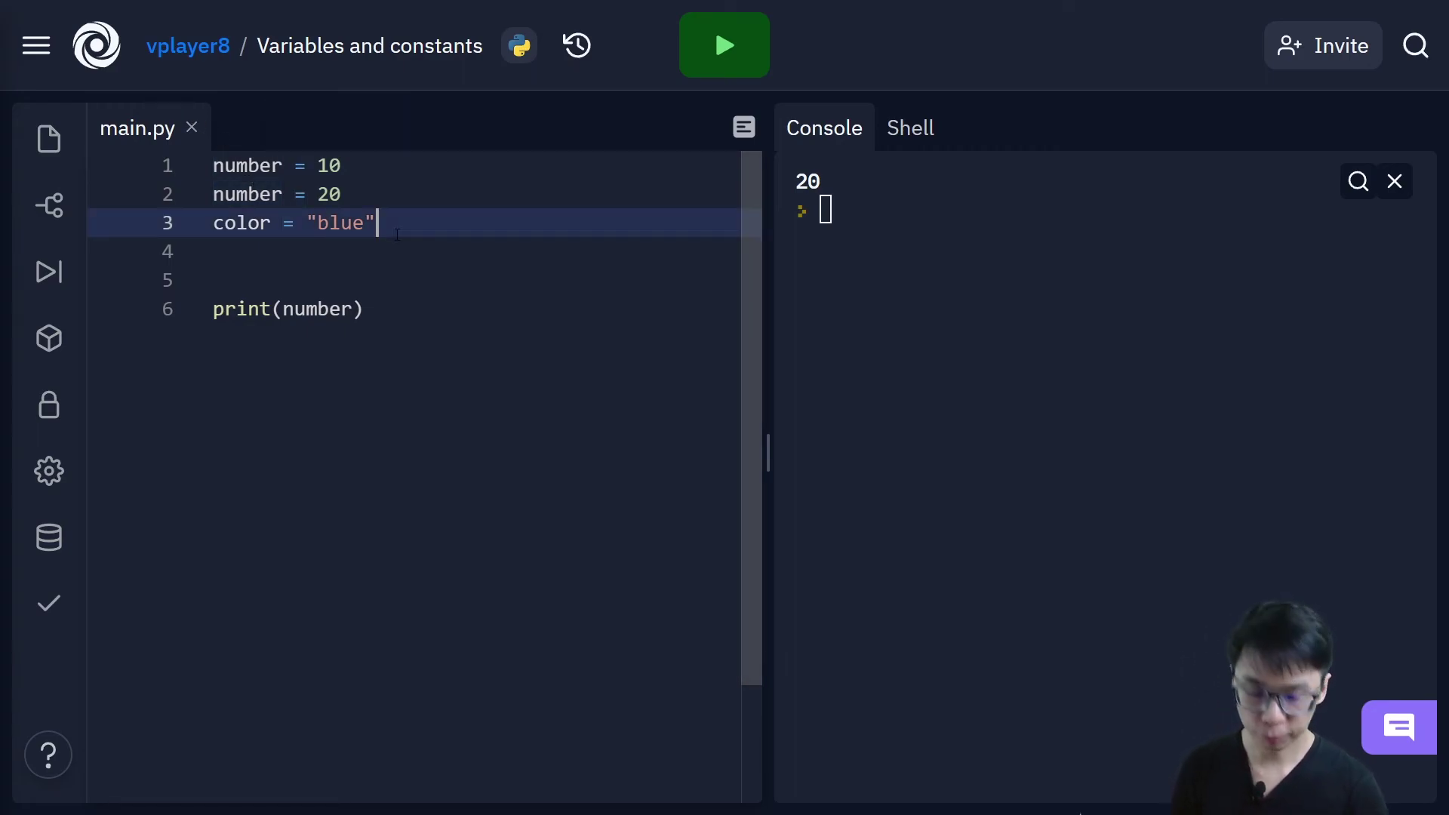
key("Return")
type("price")
key("BackSpace")
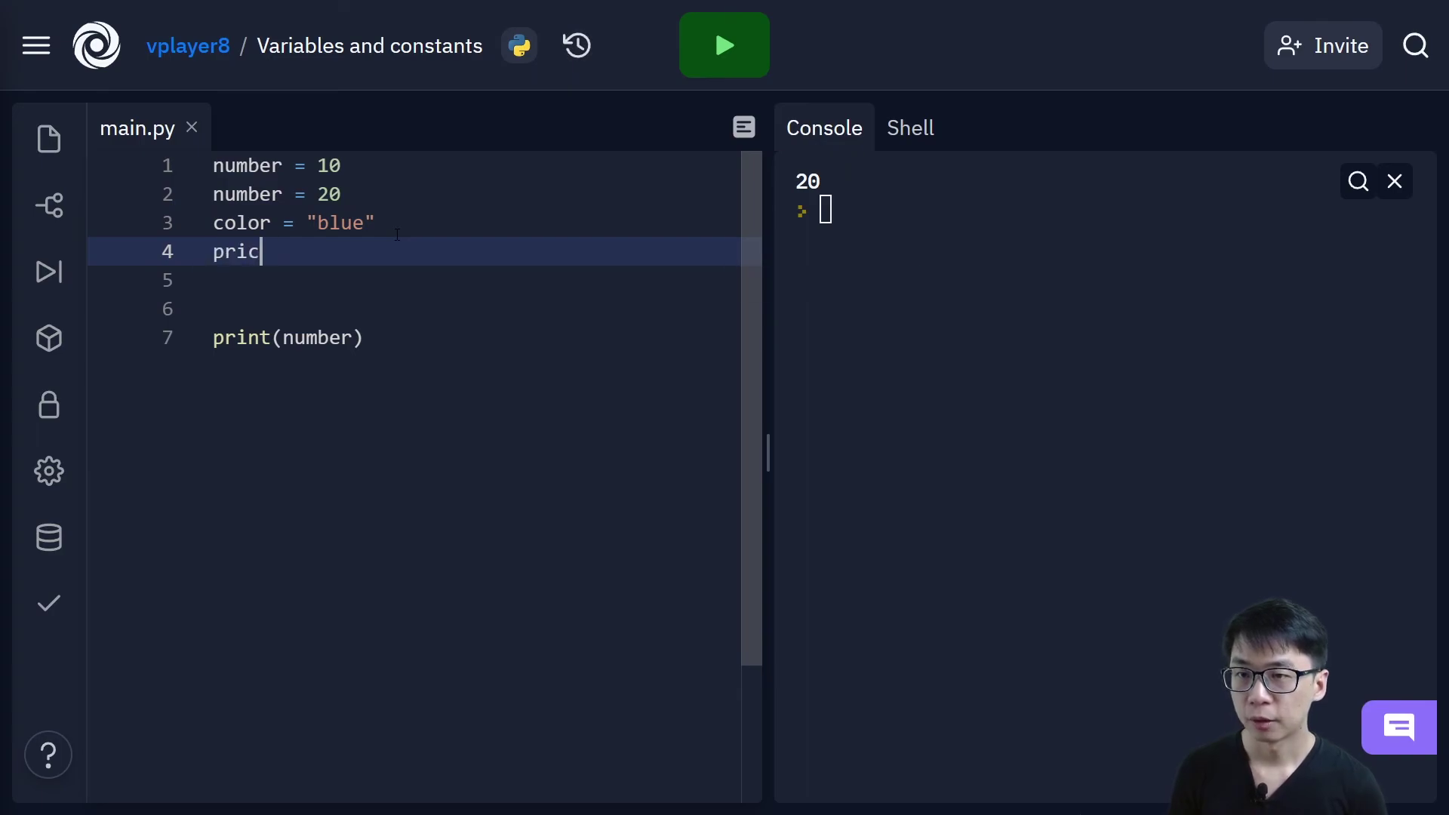
type("e = 225")
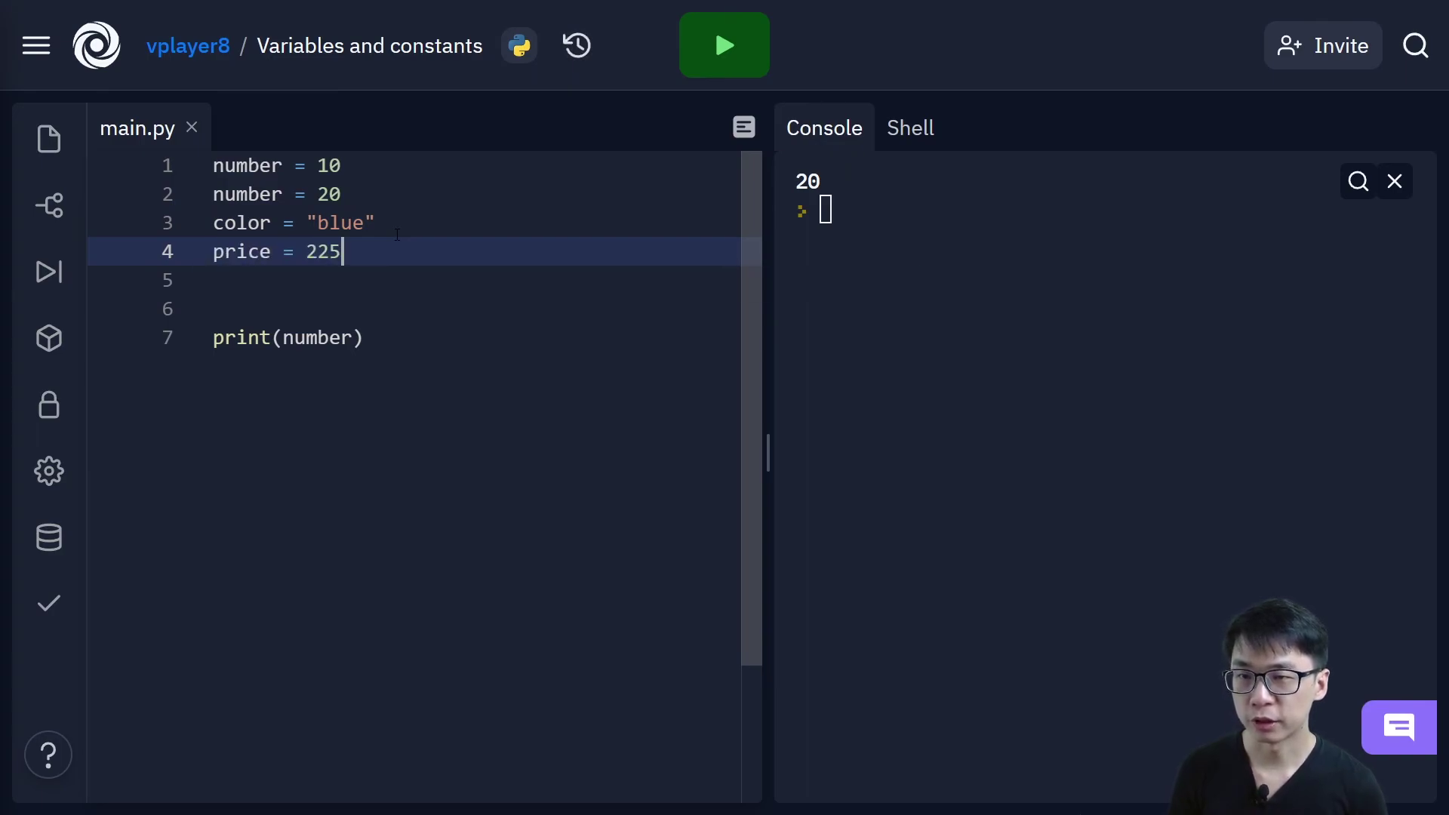
type(".67")
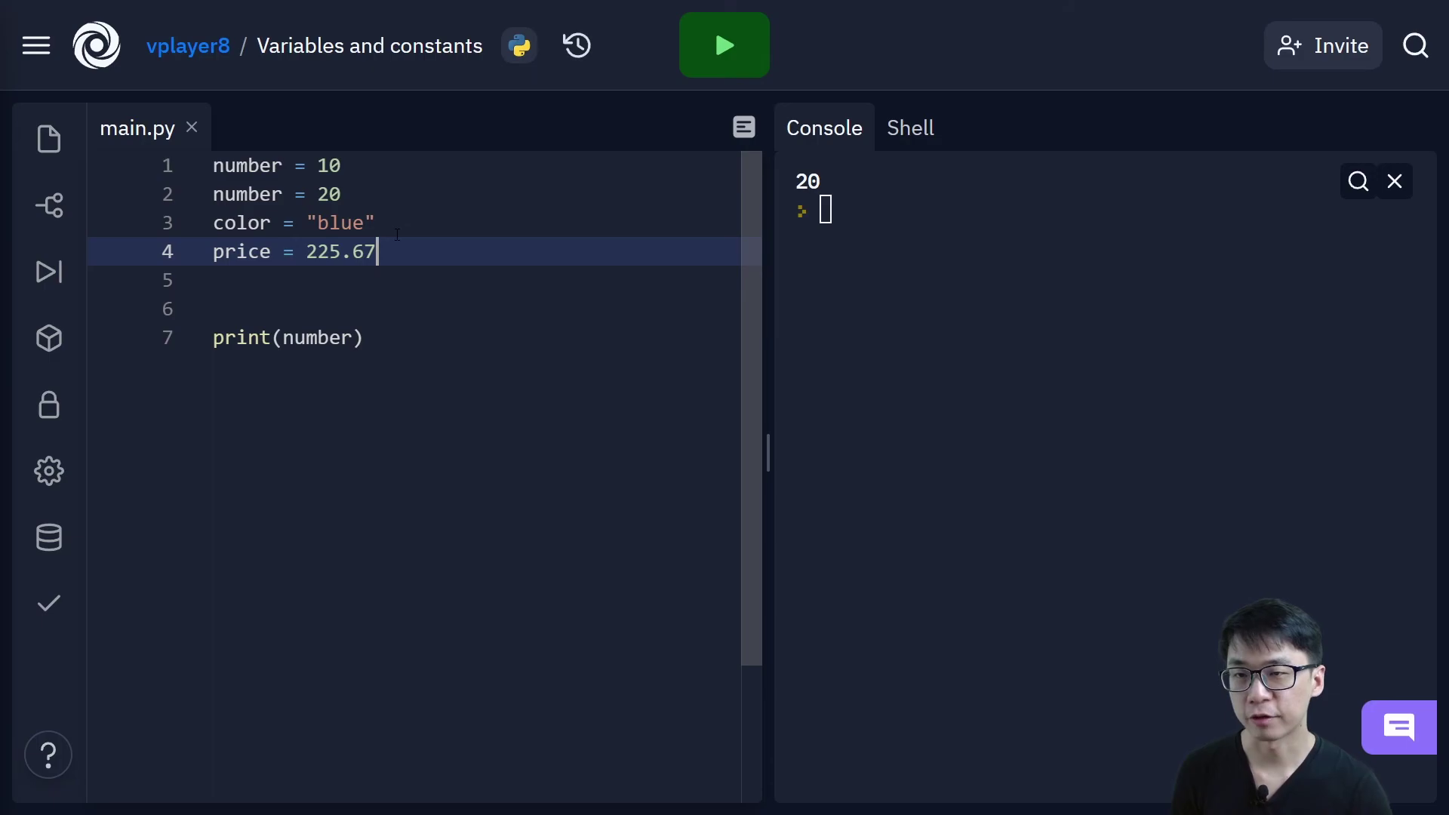
double_click(249, 253)
key("ctrl+c")
double_click(317, 338)
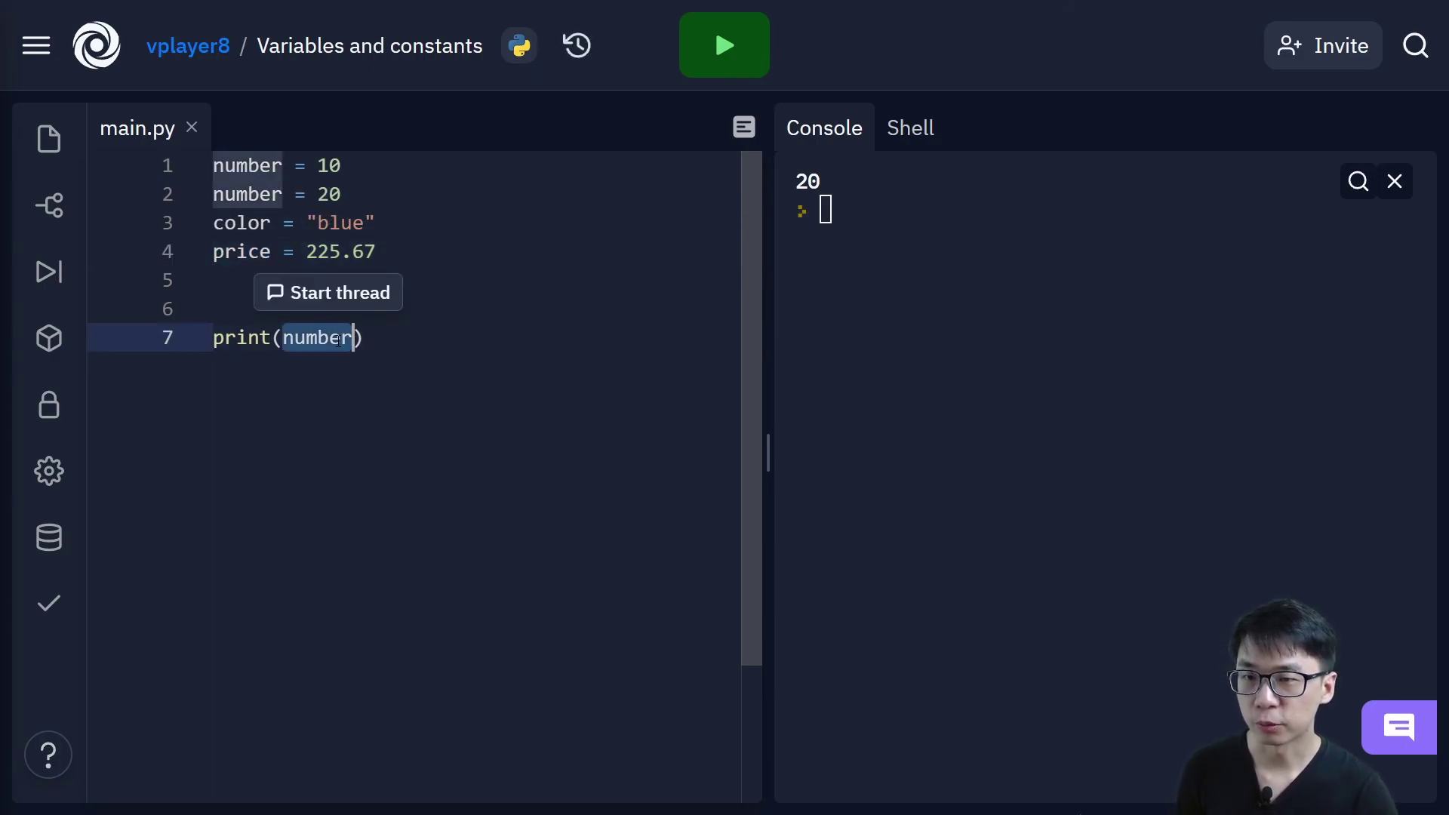
key("ctrl+v")
left_click(726, 46)
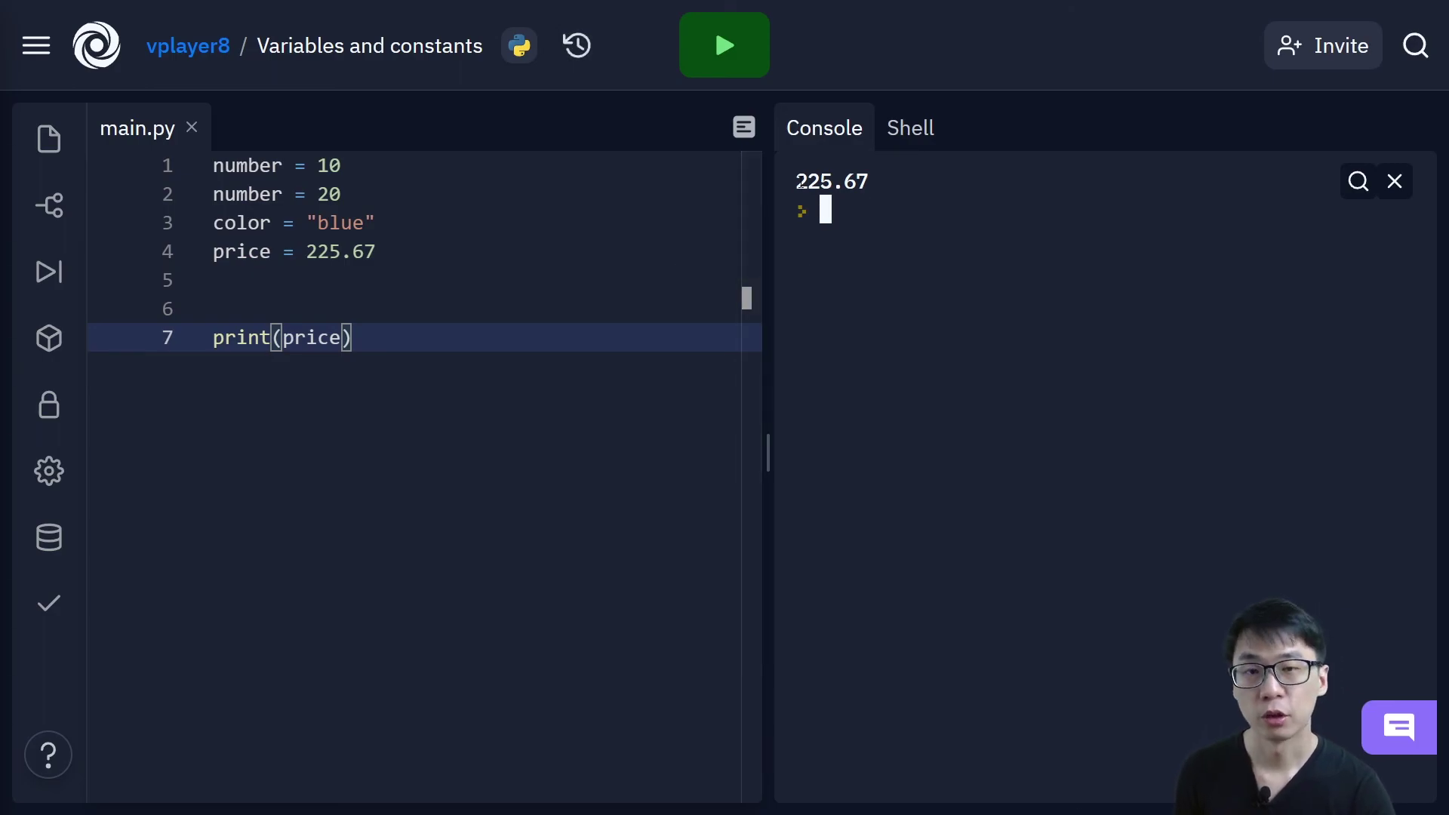
left_click(408, 280)
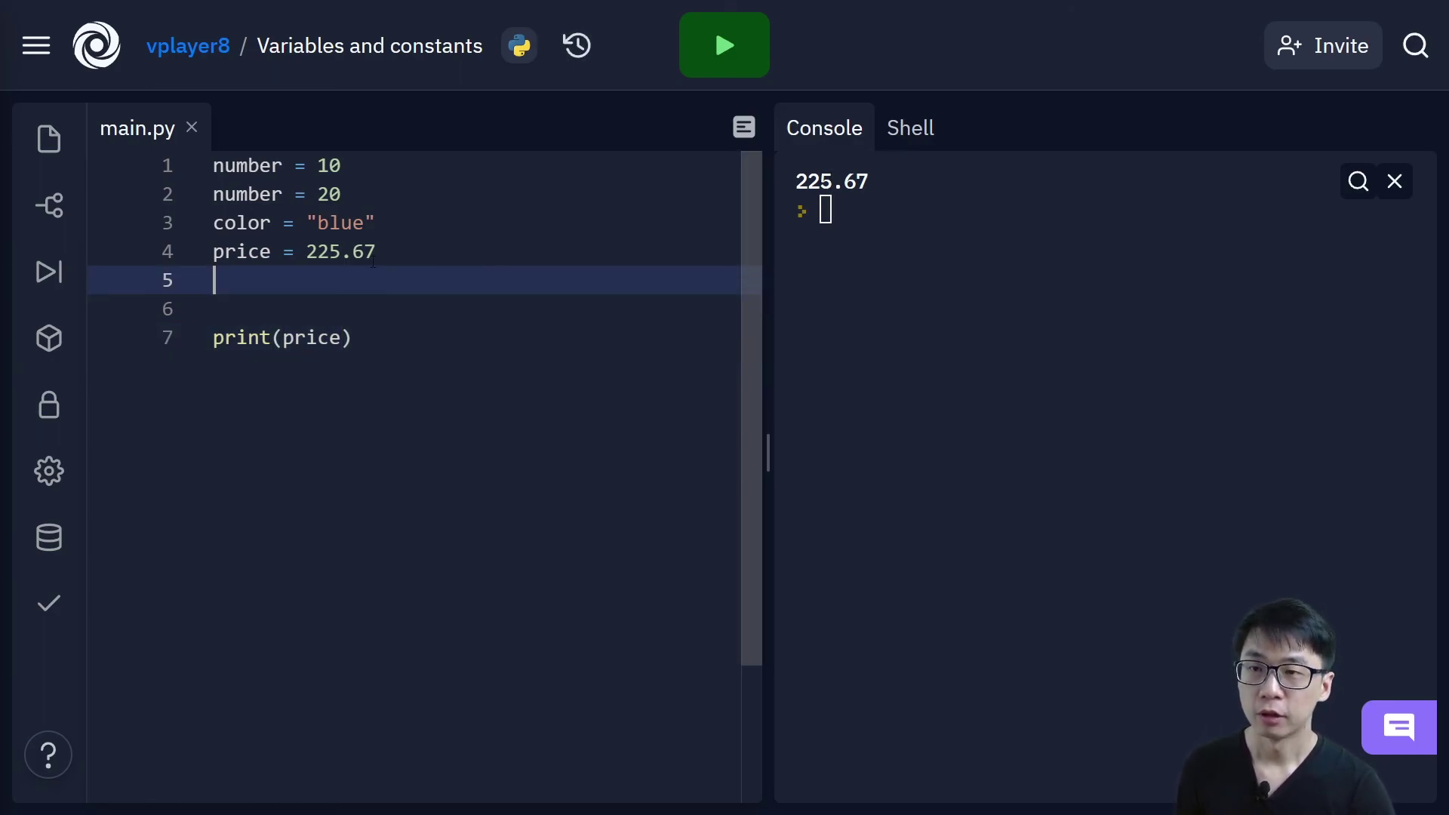